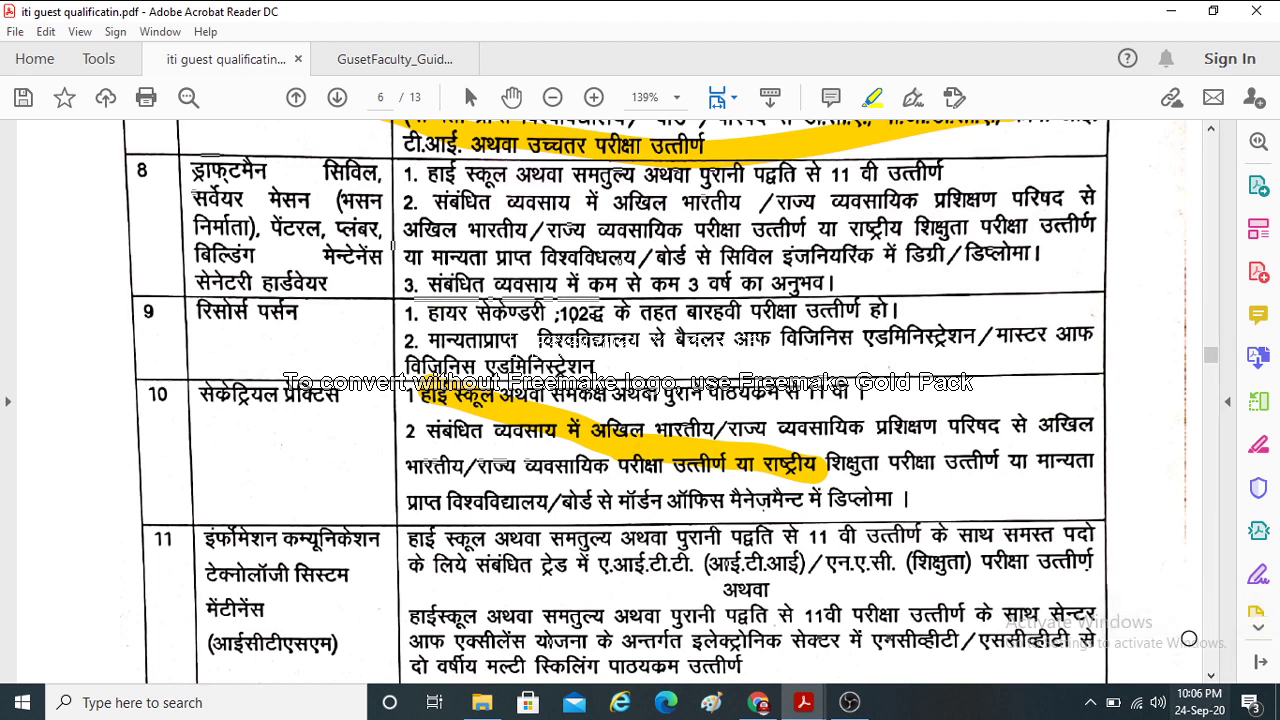
Step: On page 2, highlight the 70-mark educational and technical qualification heading and the three higher-qualification items worth 03, 02 and 05 marks
{"action": "mouse_move", "coordinate": [1211, 357]}
{"action": "left_mouse_down"}
{"action": "mouse_move", "coordinate": [1219, 403]}
{"action": "mouse_move", "coordinate": [1212, 200]}
{"action": "left_mouse_up"}
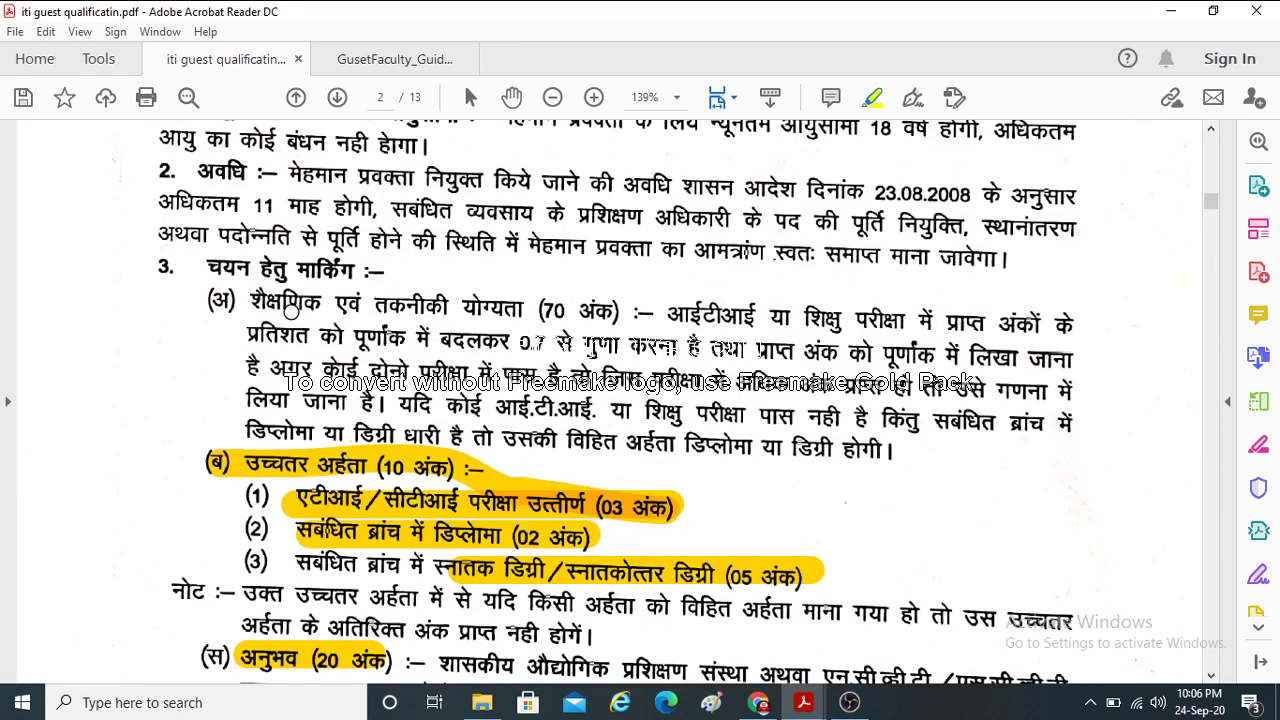
{"action": "mouse_move", "coordinate": [378, 318]}
{"action": "left_mouse_down"}
{"action": "mouse_move", "coordinate": [518, 330]}
{"action": "mouse_move", "coordinate": [712, 310]}
{"action": "left_mouse_up"}
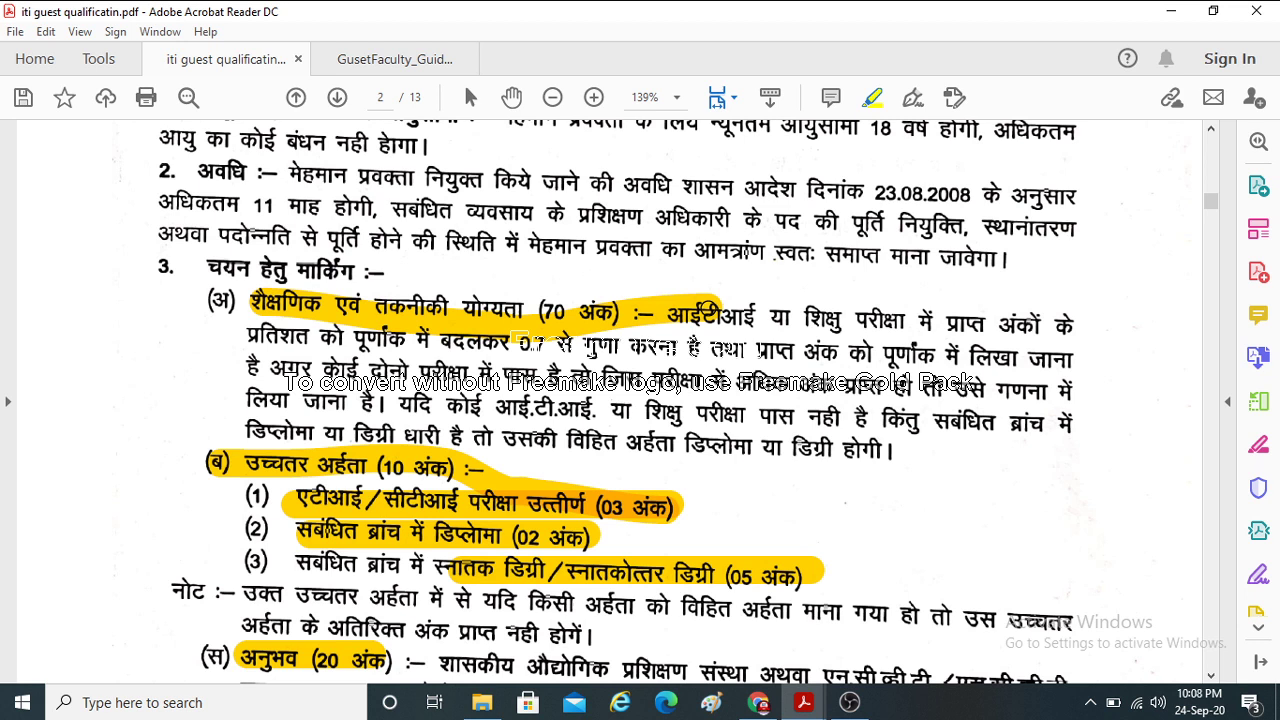
{"action": "scroll", "coordinate": [518, 338], "scroll_direction": "down", "scroll_amount": 3}
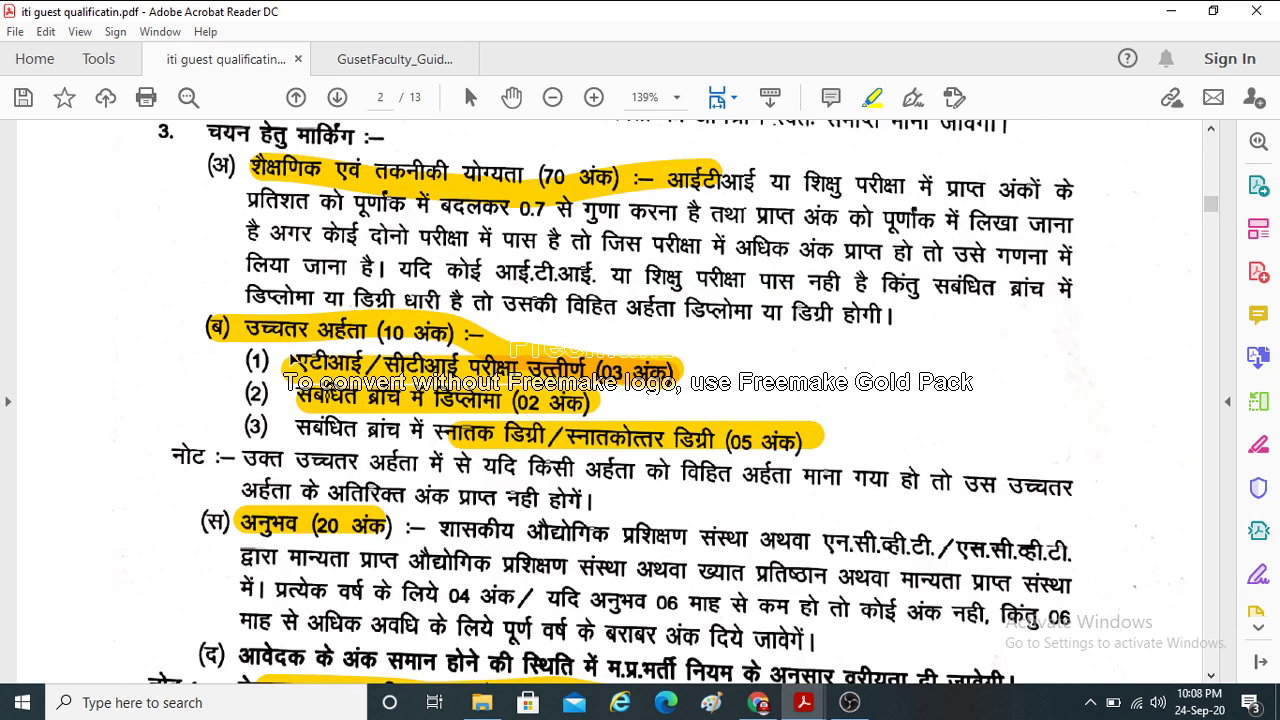
{"action": "left_click", "coordinate": [292, 360]}
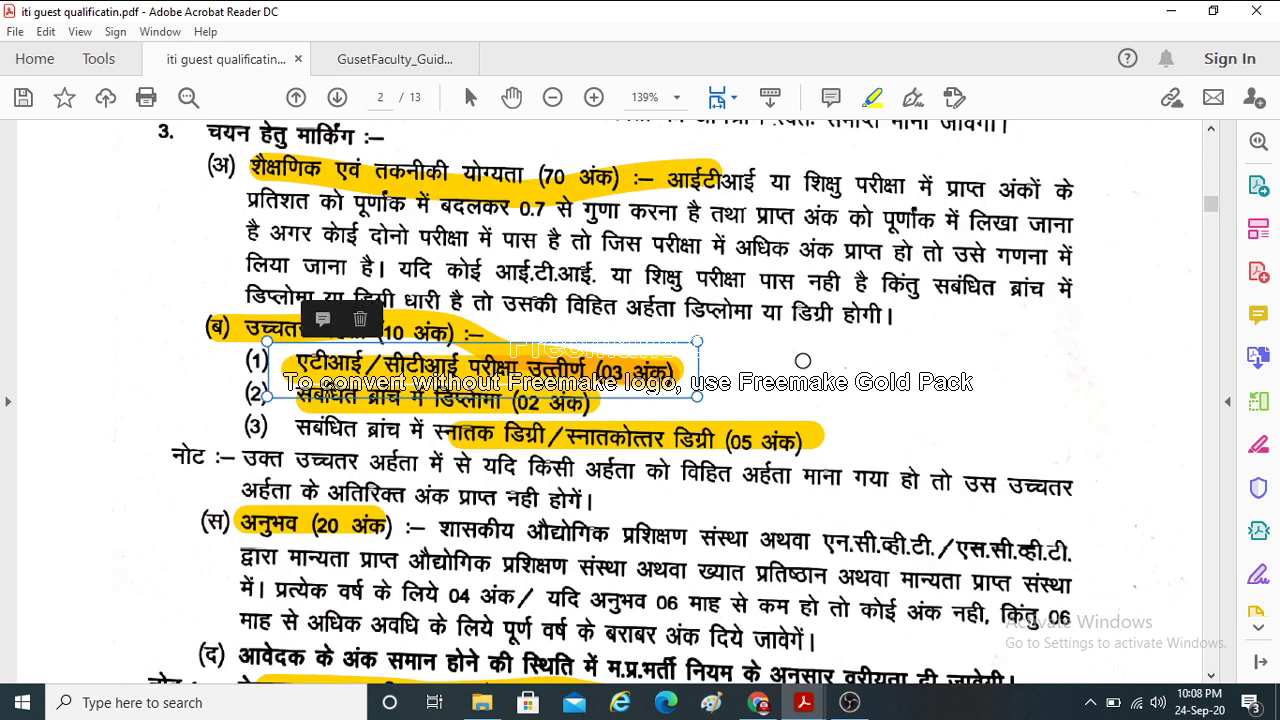
{"action": "left_click", "coordinate": [786, 358]}
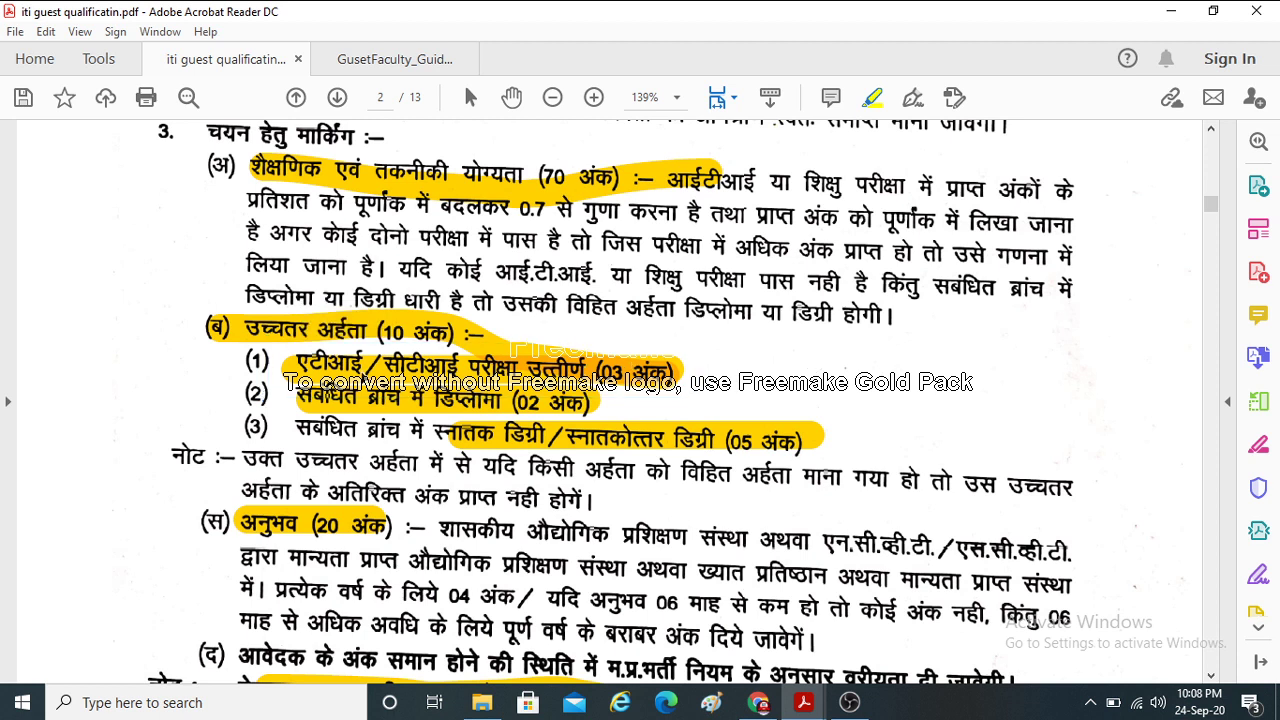
{"action": "left_click_drag", "start_coordinate": [230, 362], "coordinate": [818, 364]}
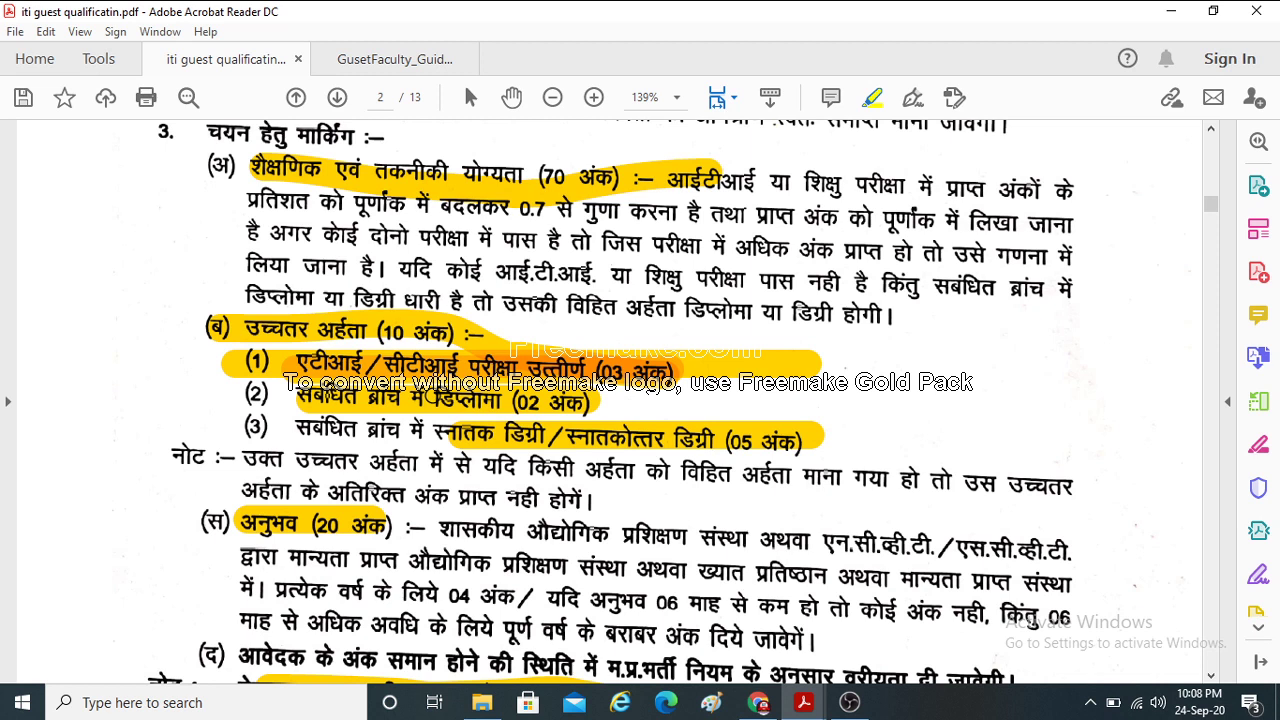
{"action": "left_click_drag", "start_coordinate": [432, 396], "coordinate": [638, 406]}
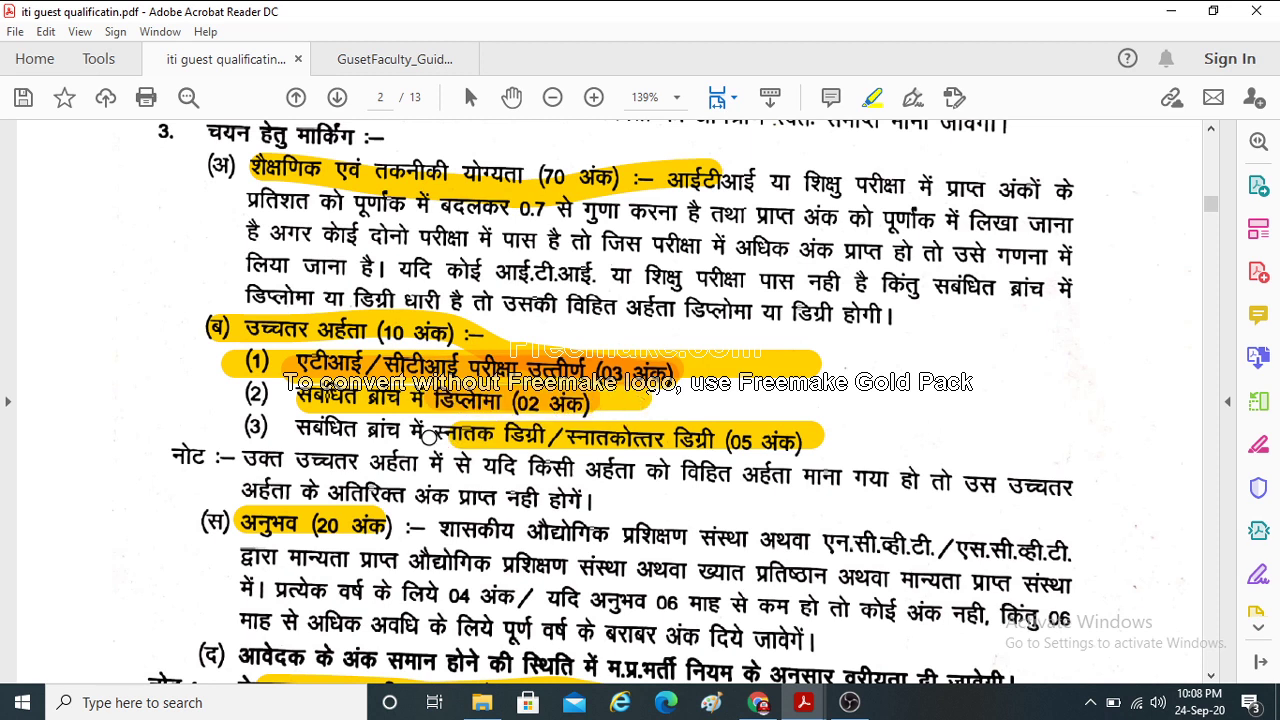
{"action": "left_click_drag", "start_coordinate": [426, 438], "coordinate": [840, 447]}
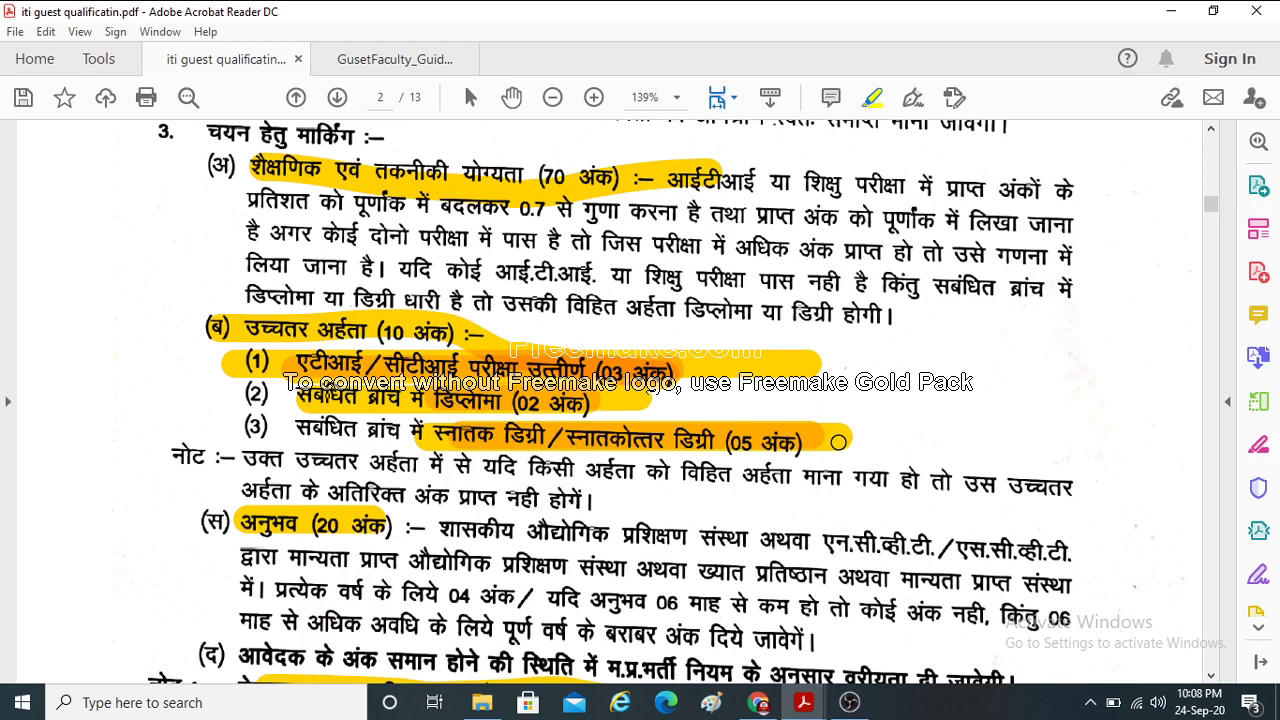
{"action": "scroll", "coordinate": [838, 441], "scroll_direction": "down", "scroll_amount": 3}
{"action": "left_click", "coordinate": [1210, 678]}
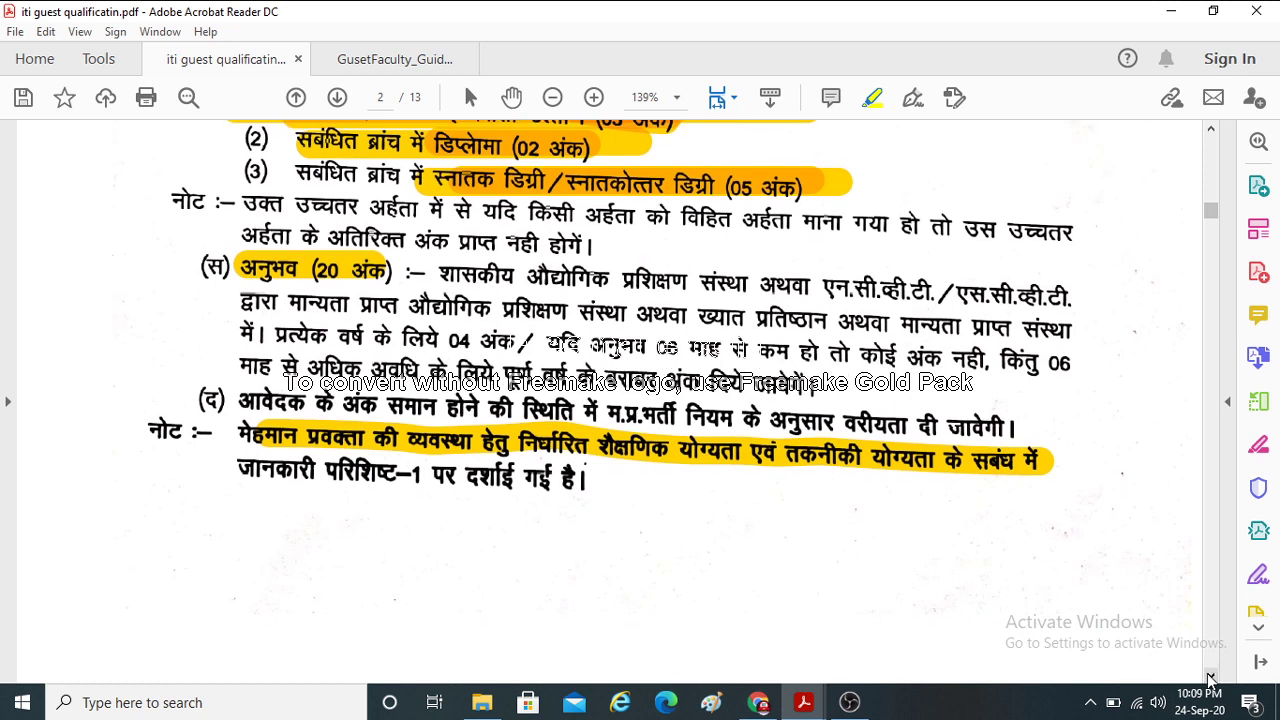
Step: Switch to the Register Choice page in Chrome and select the UG Computer Application entry as the base qualification
{"action": "left_click", "coordinate": [1175, 12]}
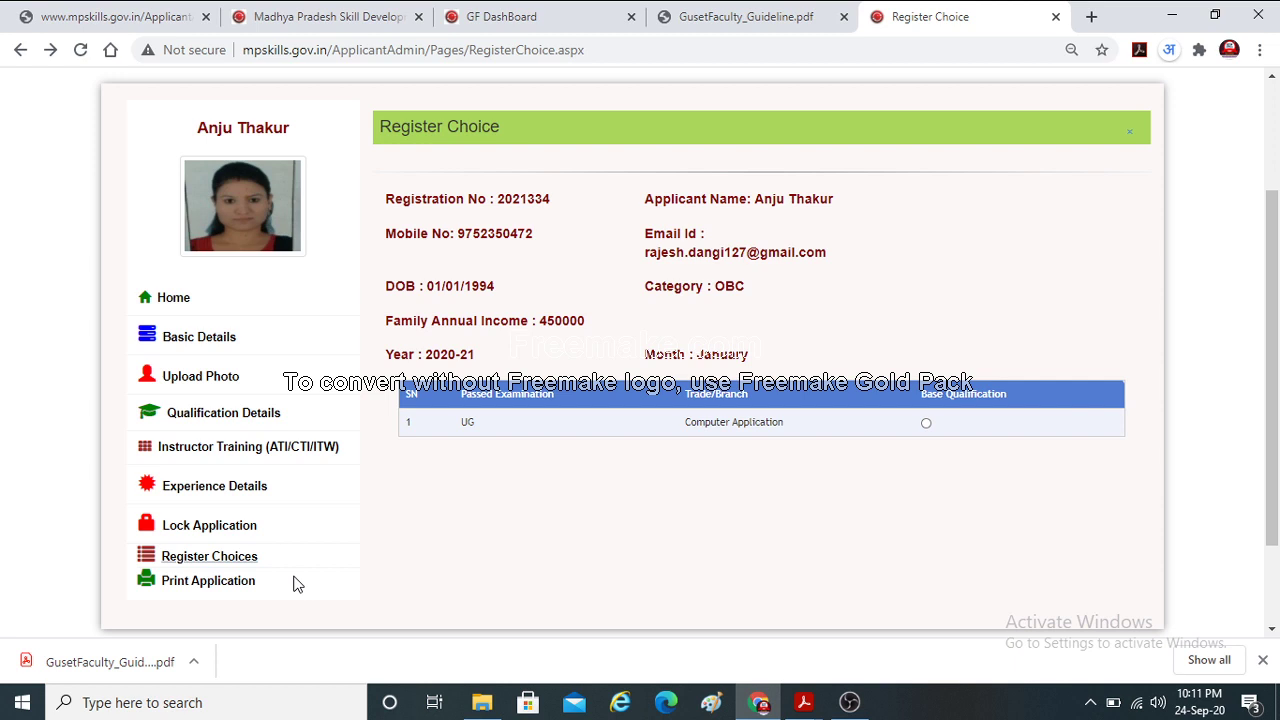
{"action": "scroll", "coordinate": [240, 550], "scroll_direction": "down", "scroll_amount": 1}
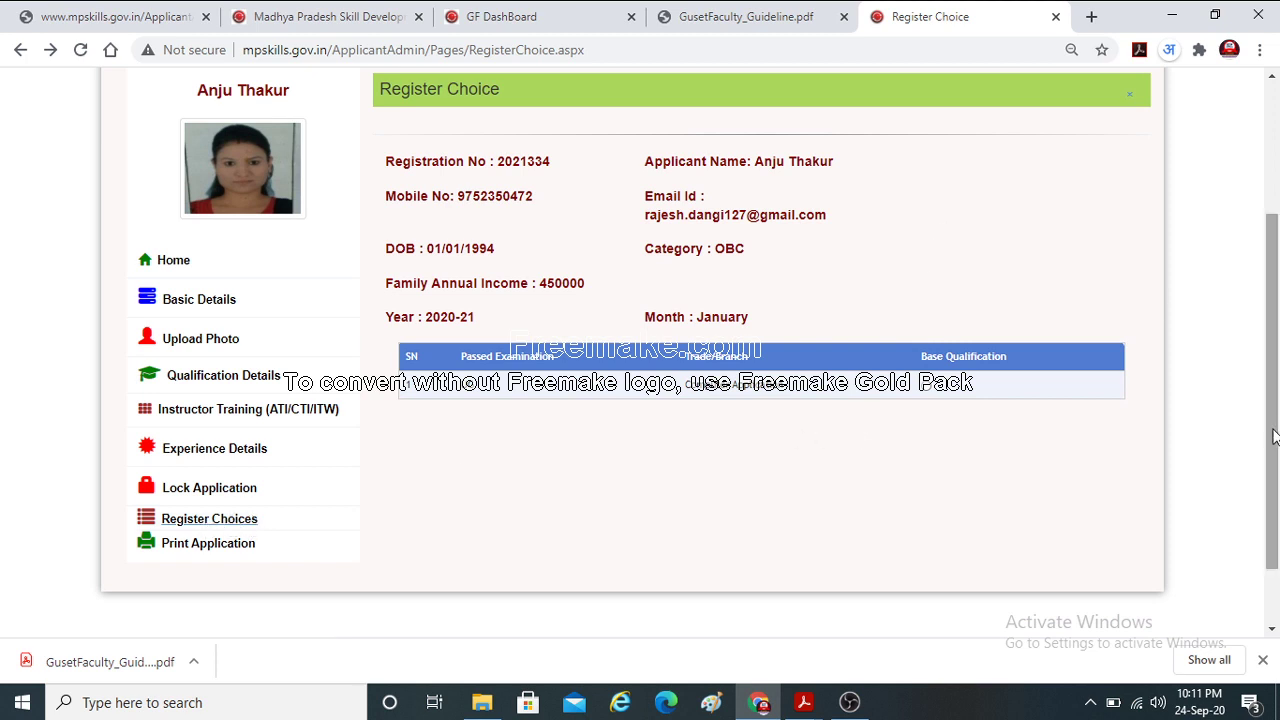
{"action": "scroll", "coordinate": [1274, 436], "scroll_direction": "up", "scroll_amount": 1}
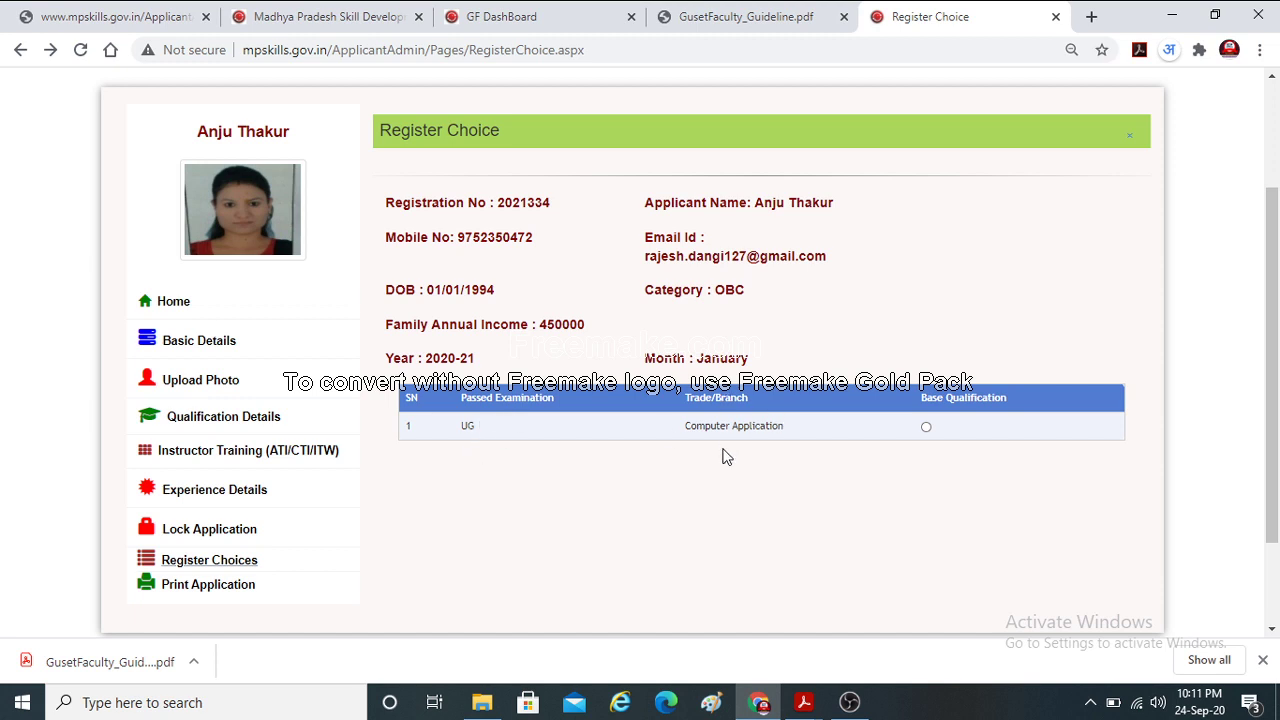
{"action": "left_click", "coordinate": [927, 429]}
{"action": "left_click", "coordinate": [198, 508]}
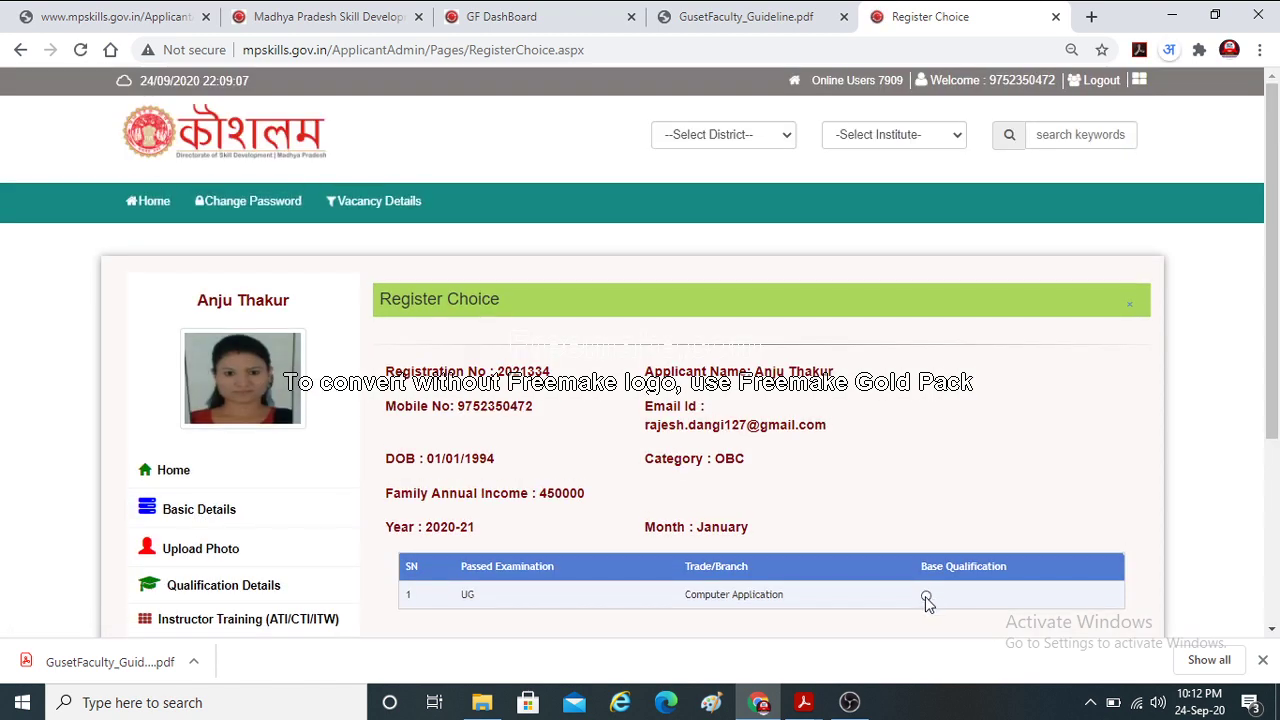
{"action": "left_click", "coordinate": [925, 596]}
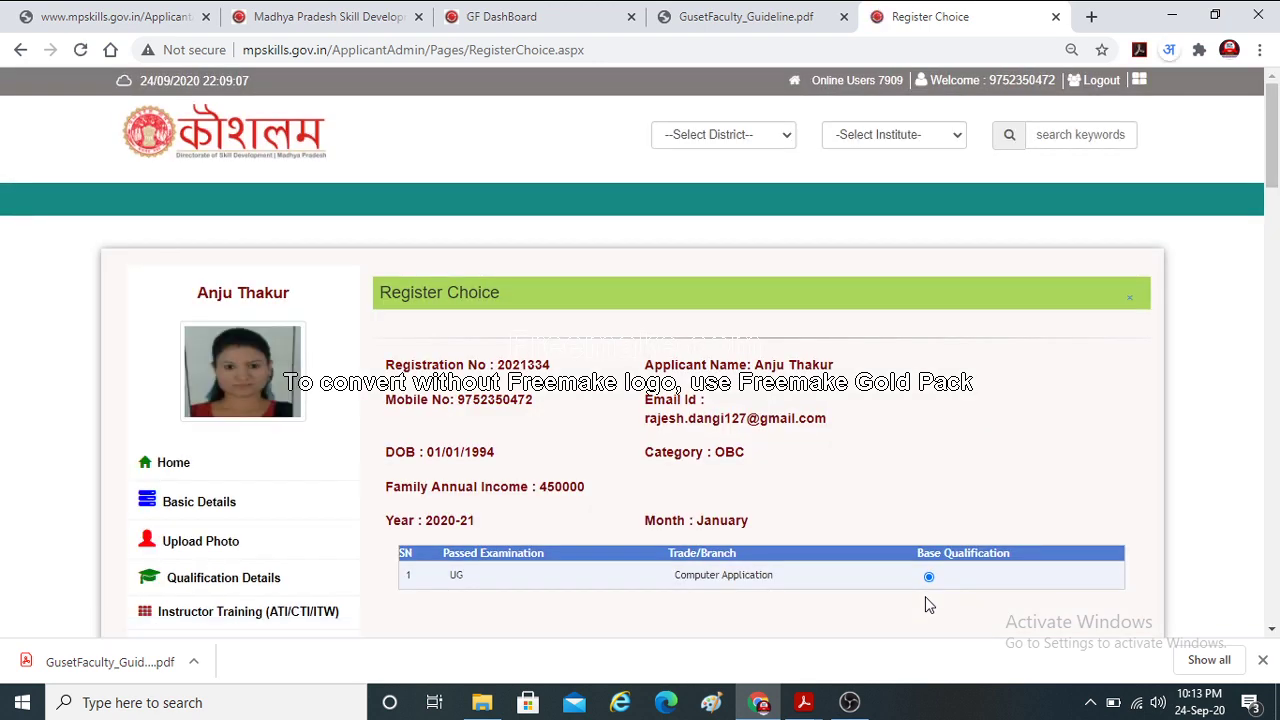
Step: Select the Govt Gas Relief and Rehabilitation ITI in Bhopal and Govt ITI Alot in Ratlam, and register these choices
{"action": "left_click_drag", "start_coordinate": [1273, 159], "coordinate": [1277, 268]}
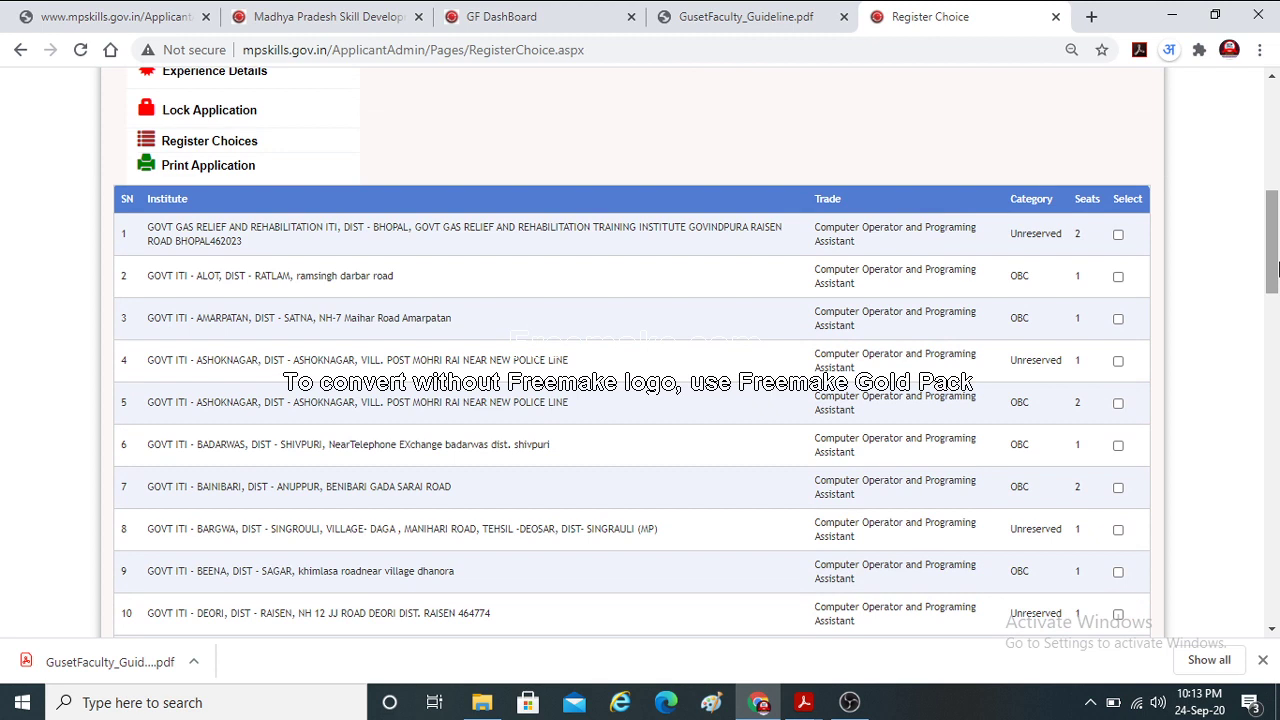
{"action": "left_click_drag", "start_coordinate": [1277, 268], "coordinate": [1277, 200]}
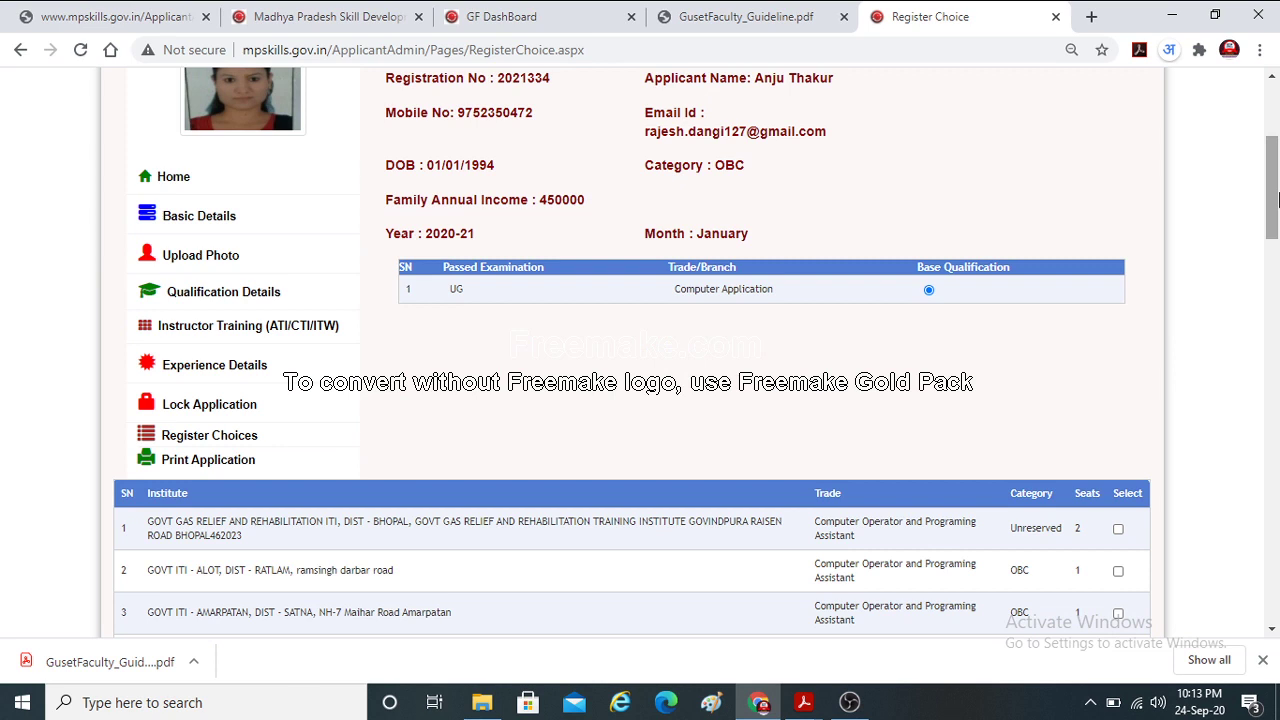
{"action": "left_click_drag", "start_coordinate": [1277, 200], "coordinate": [1277, 245]}
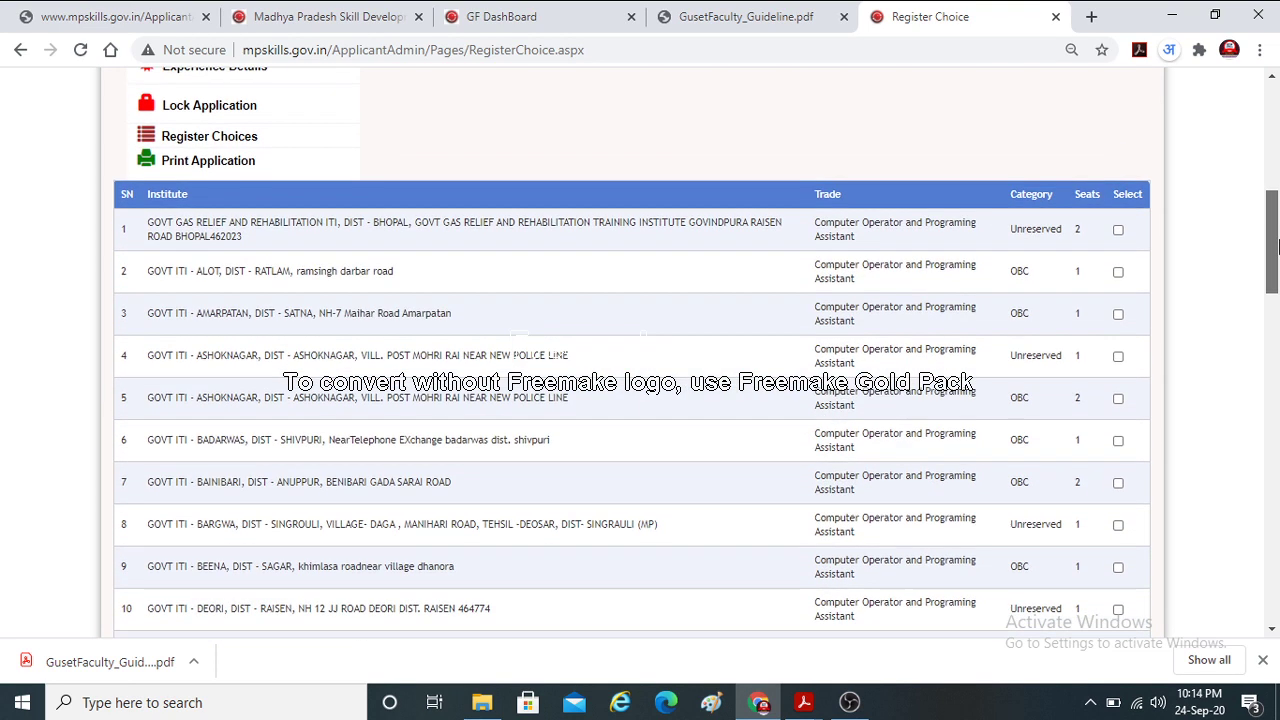
{"action": "left_click", "coordinate": [1118, 229]}
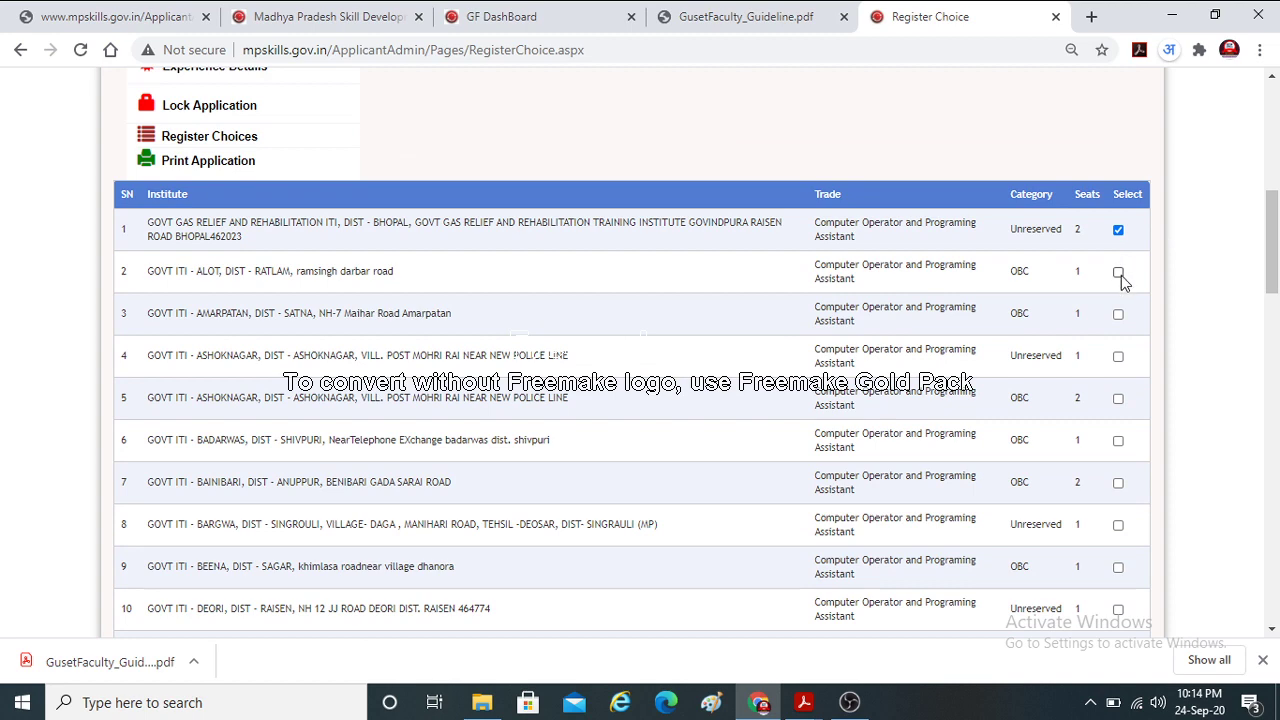
{"action": "left_click", "coordinate": [1118, 272]}
{"action": "left_click_drag", "start_coordinate": [1272, 268], "coordinate": [1272, 596]}
{"action": "left_click", "coordinate": [647, 468]}
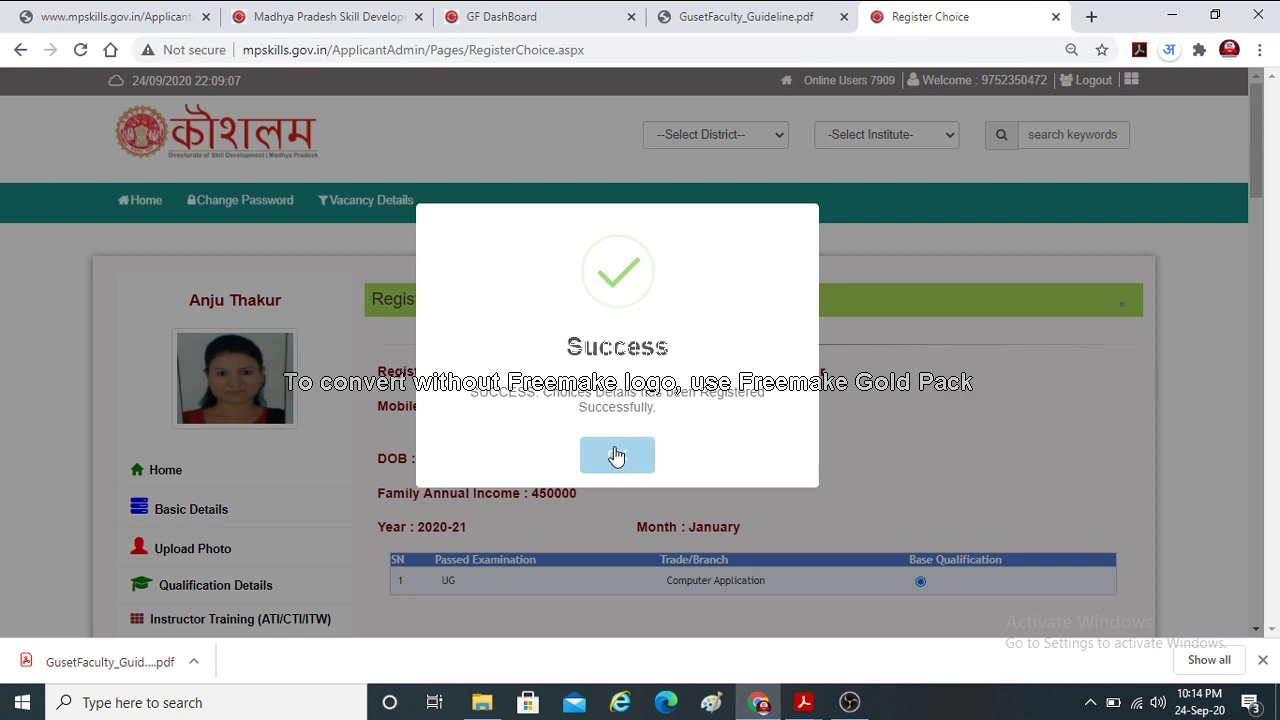
{"action": "left_click", "coordinate": [616, 456]}
Step: Check the selected institutes in the choice list and open the printable version of the guest faculty application
{"action": "left_click_drag", "start_coordinate": [1276, 107], "coordinate": [1276, 180]}
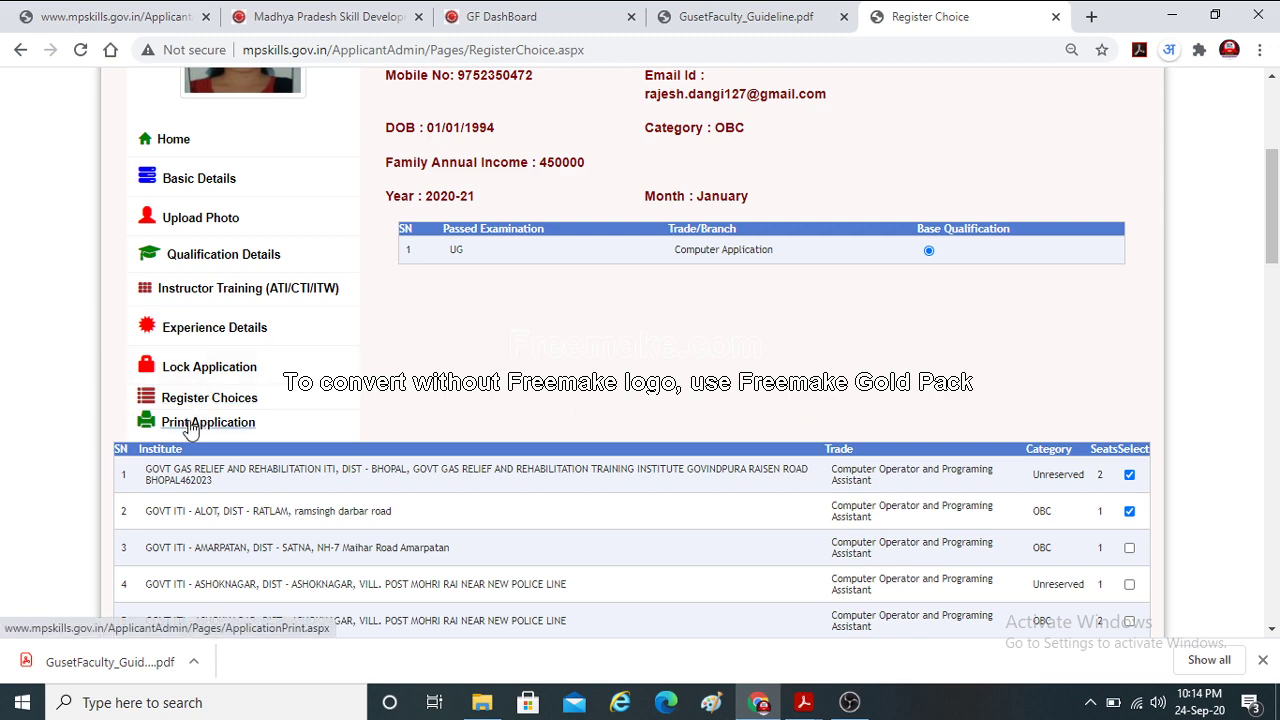
{"action": "left_click_drag", "start_coordinate": [1273, 228], "coordinate": [1265, 275]}
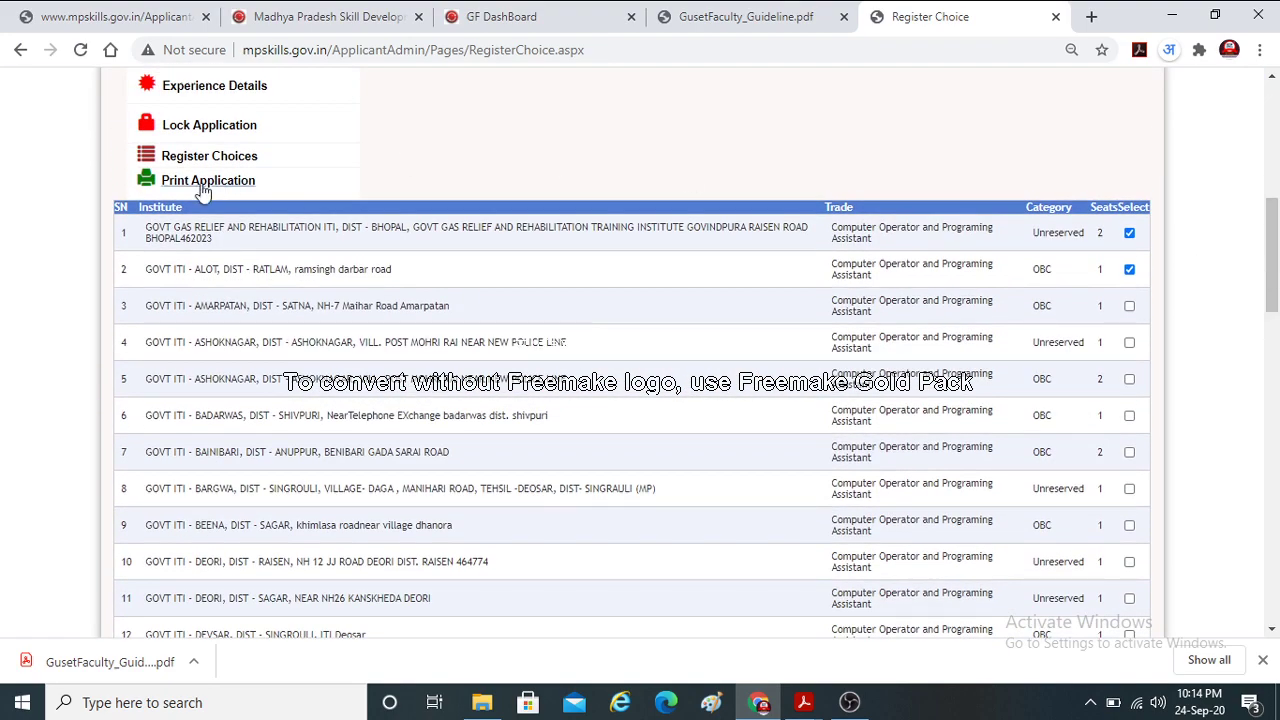
{"action": "left_click", "coordinate": [187, 188]}
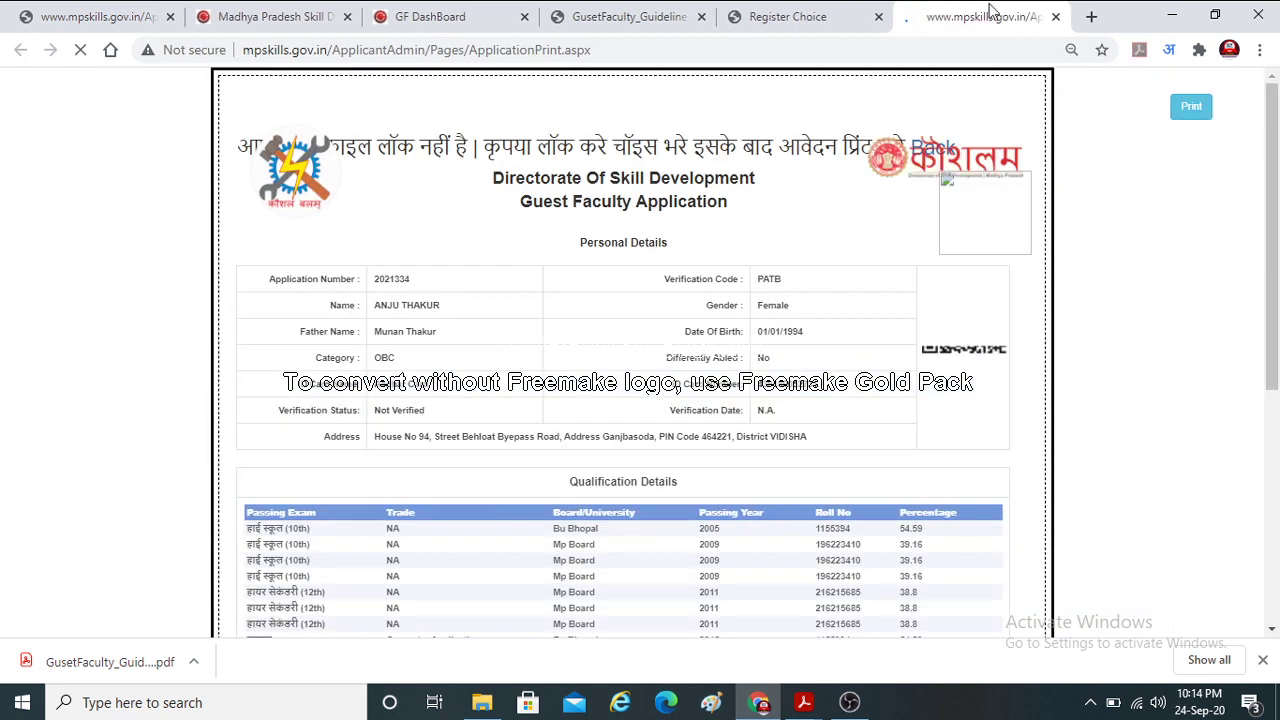
Step: Review the List Of Choices table and the red verification instruction at the end of the application form
{"action": "left_click_drag", "start_coordinate": [1271, 283], "coordinate": [1275, 525]}
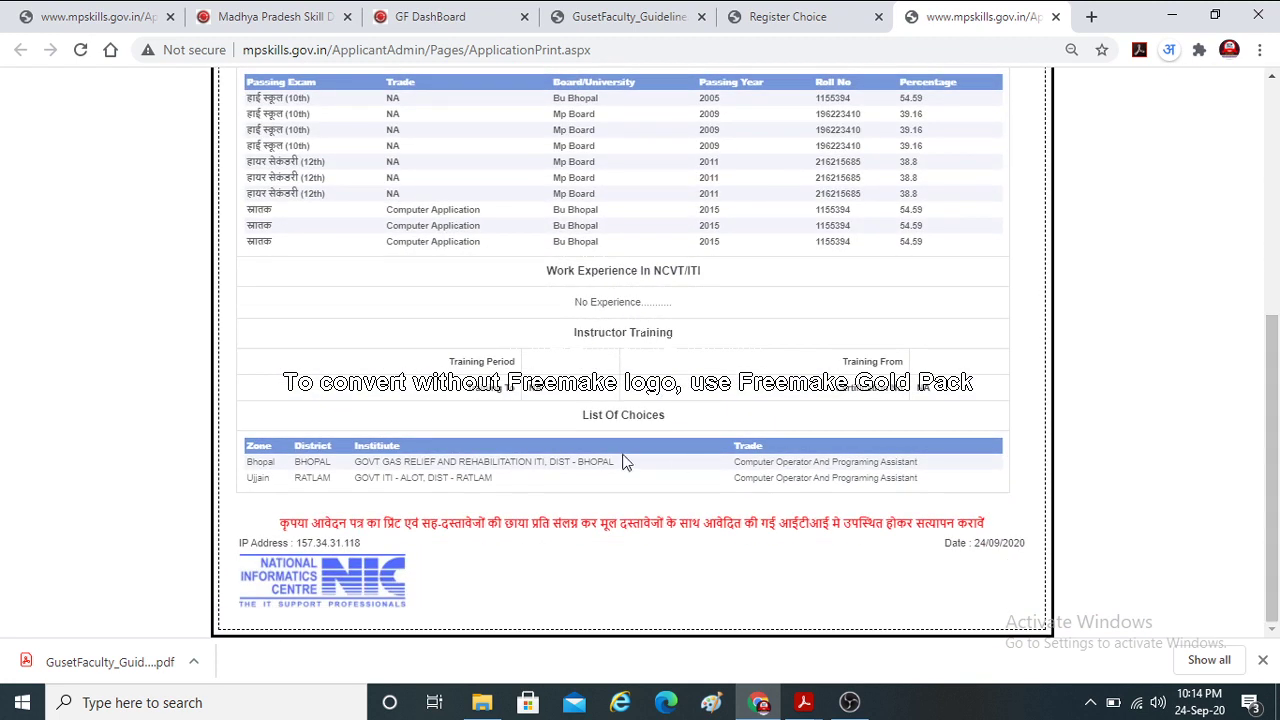
{"action": "left_click_drag", "start_coordinate": [303, 461], "coordinate": [502, 492]}
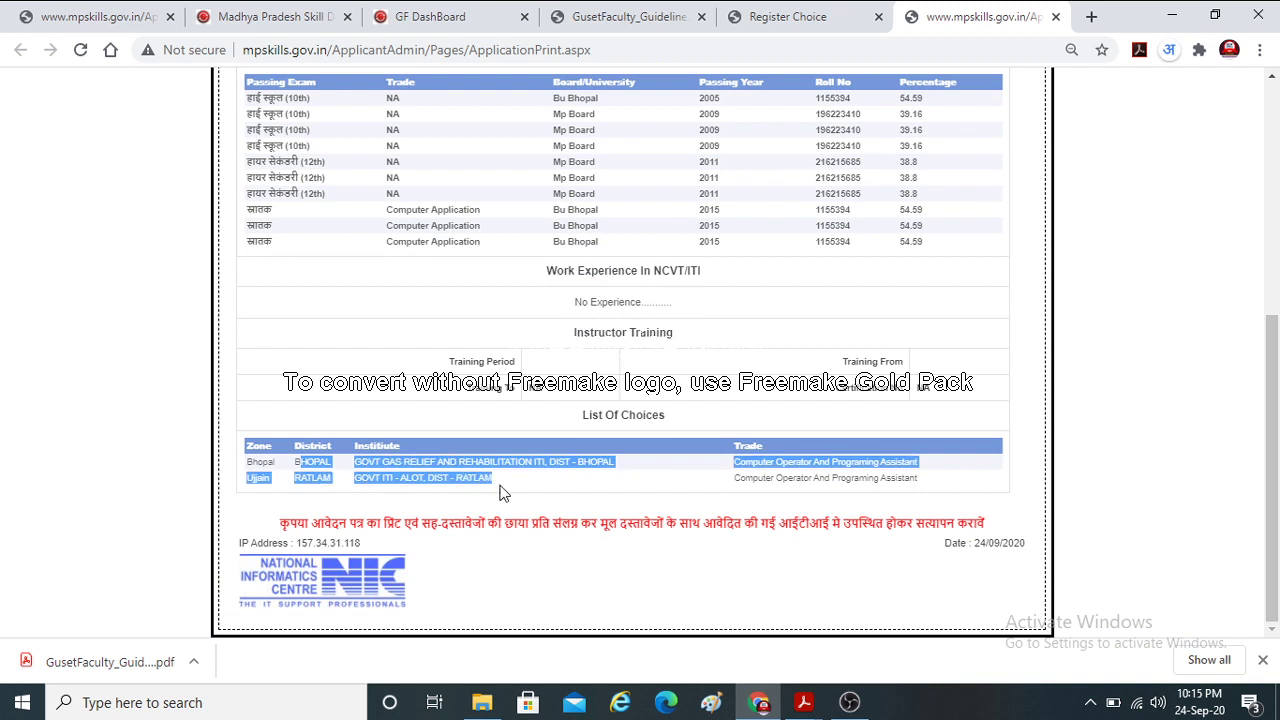
{"action": "left_click", "coordinate": [283, 520]}
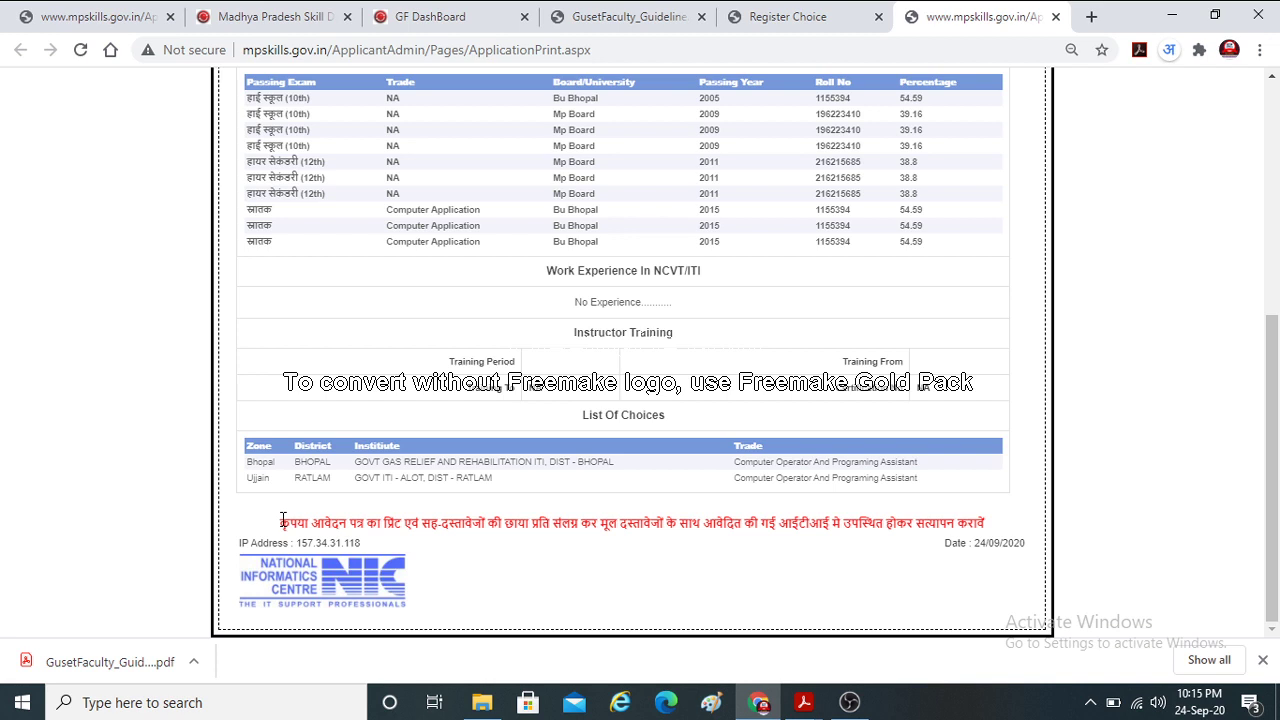
{"action": "left_click_drag", "start_coordinate": [282, 521], "coordinate": [695, 595]}
{"action": "left_click", "coordinate": [695, 595]}
{"action": "left_click_drag", "start_coordinate": [770, 527], "coordinate": [863, 556]}
Step: Preview the guest faculty application for printing, close the preview without saving, and look over the form again
{"action": "left_click_drag", "start_coordinate": [1276, 392], "coordinate": [1277, 150]}
{"action": "left_click", "coordinate": [1192, 108]}
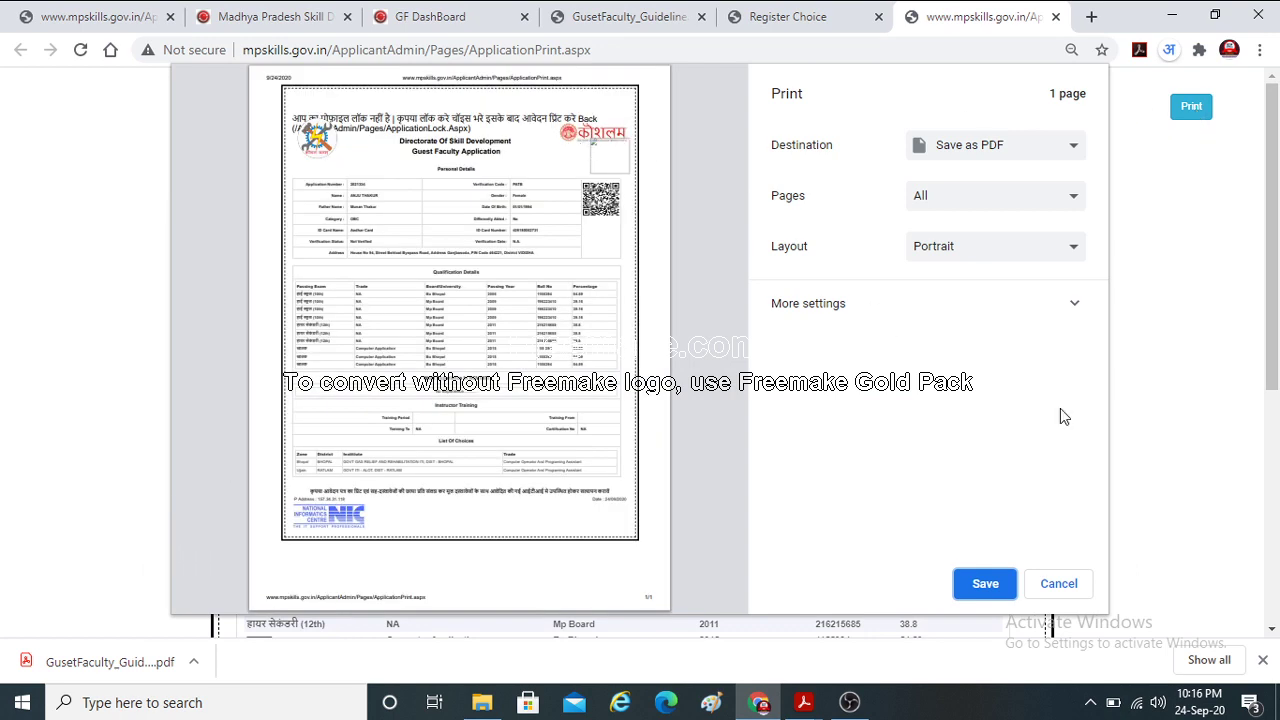
{"action": "left_click", "coordinate": [1059, 583]}
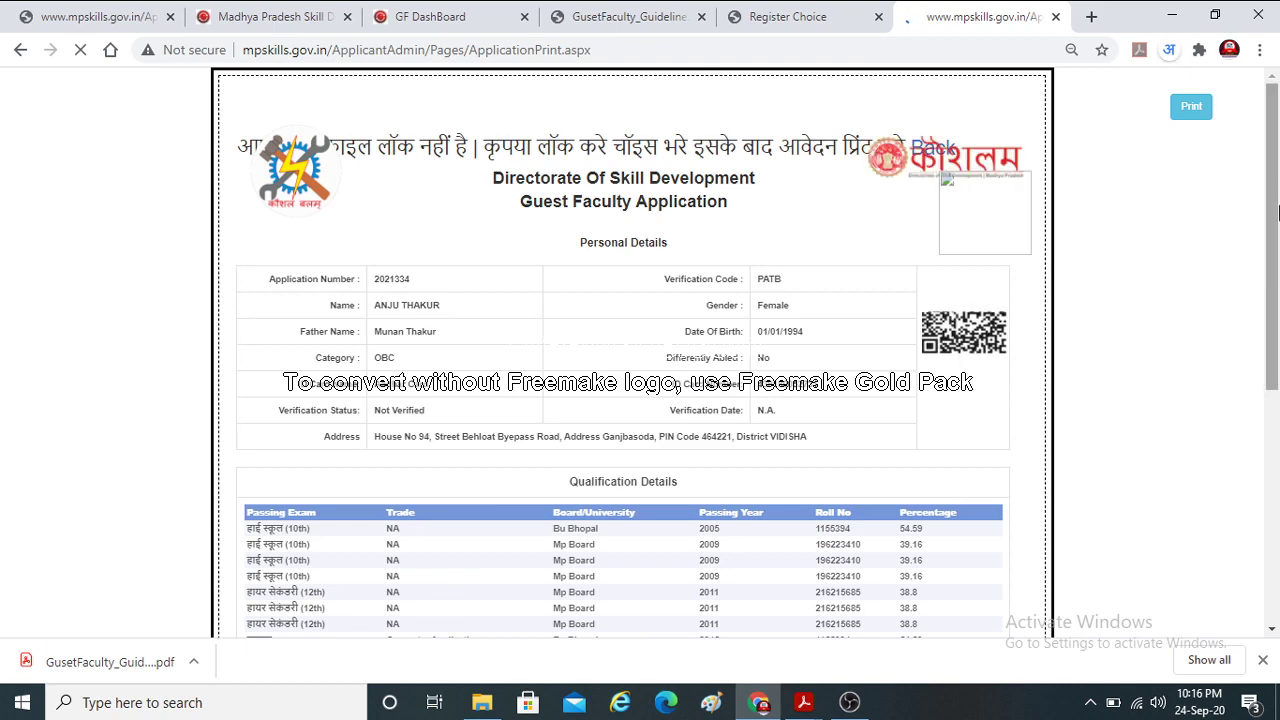
{"action": "scroll", "coordinate": [1278, 255], "scroll_direction": "down", "scroll_amount": 1}
{"action": "left_click_drag", "start_coordinate": [1278, 255], "coordinate": [1278, 457]}
{"action": "left_click_drag", "start_coordinate": [1276, 516], "coordinate": [1276, 186]}
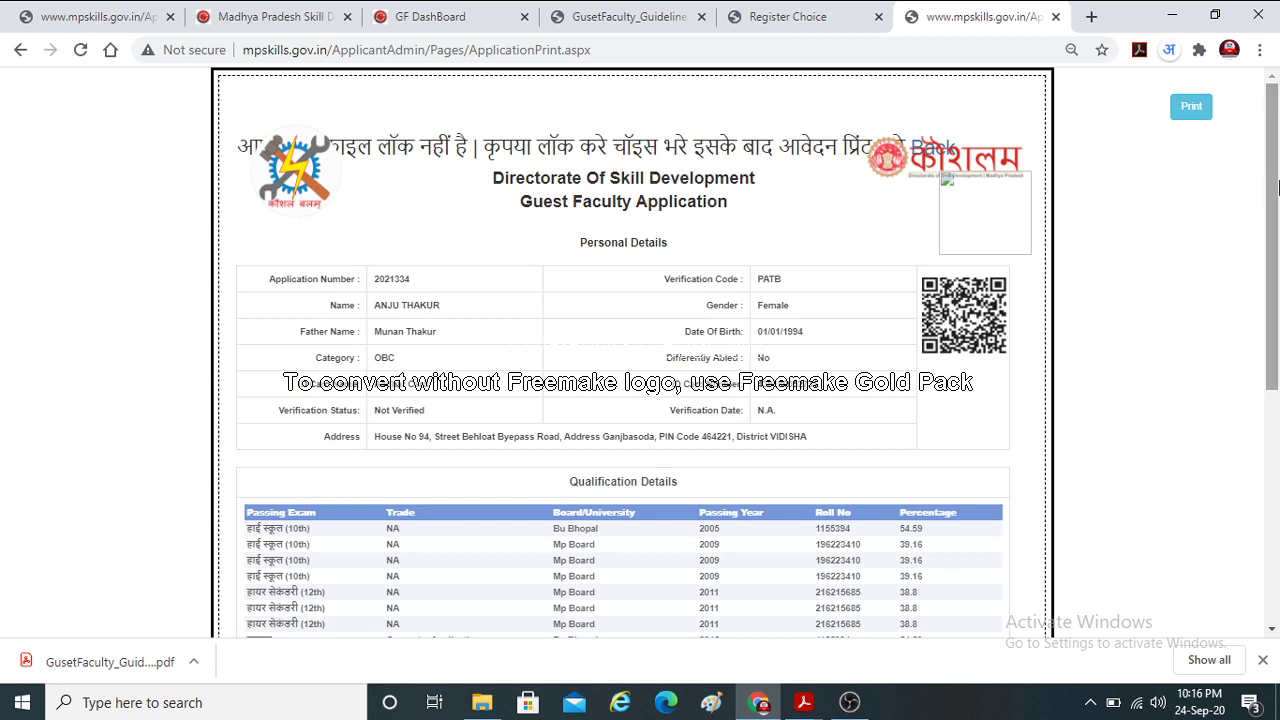
Step: Return to the Guest Faculty guideline PDF and go to section 8 on publication of the merit list in Acrobat Reader
{"action": "key", "text": "ctrl+shift+Tab"}
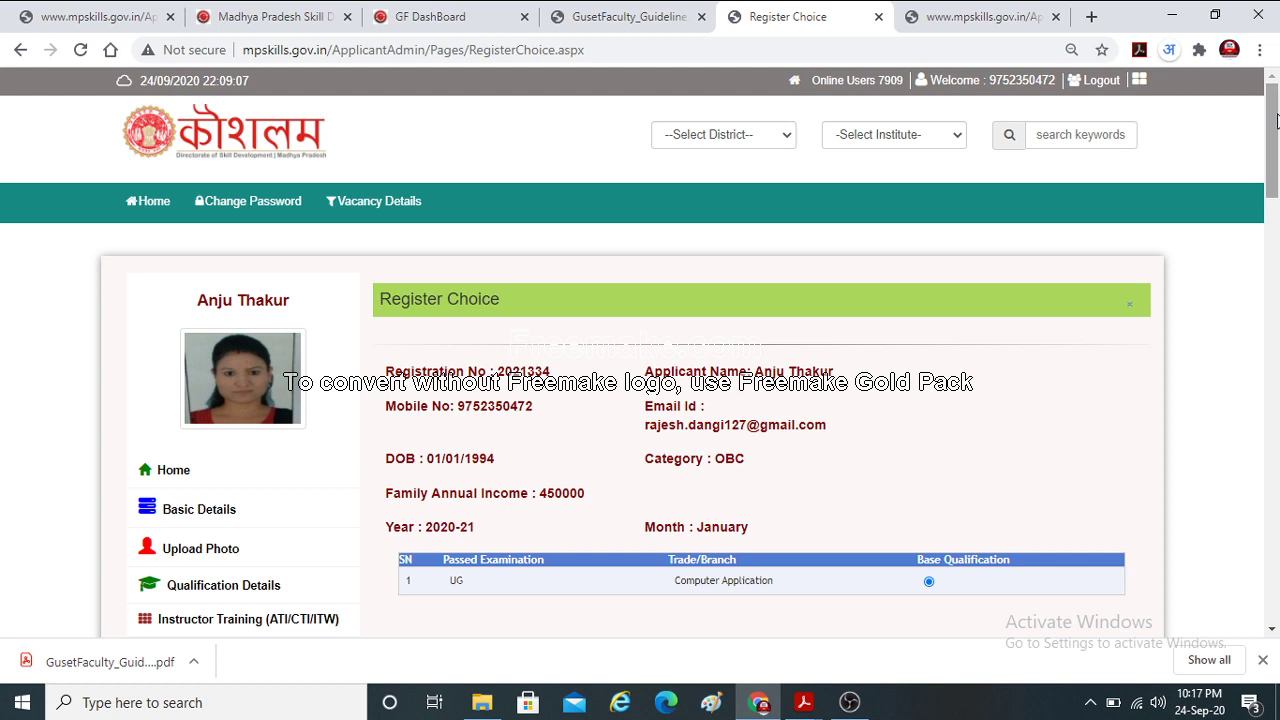
{"action": "left_click", "coordinate": [648, 17]}
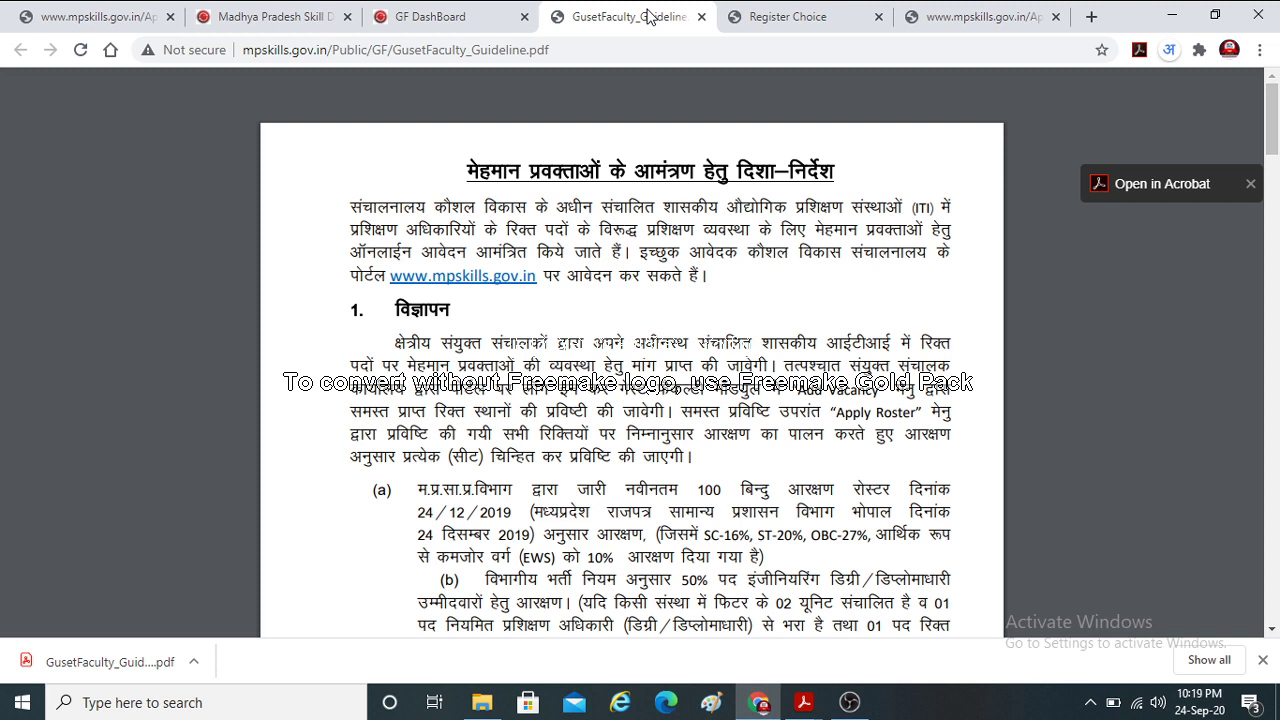
{"action": "left_click", "coordinate": [790, 16]}
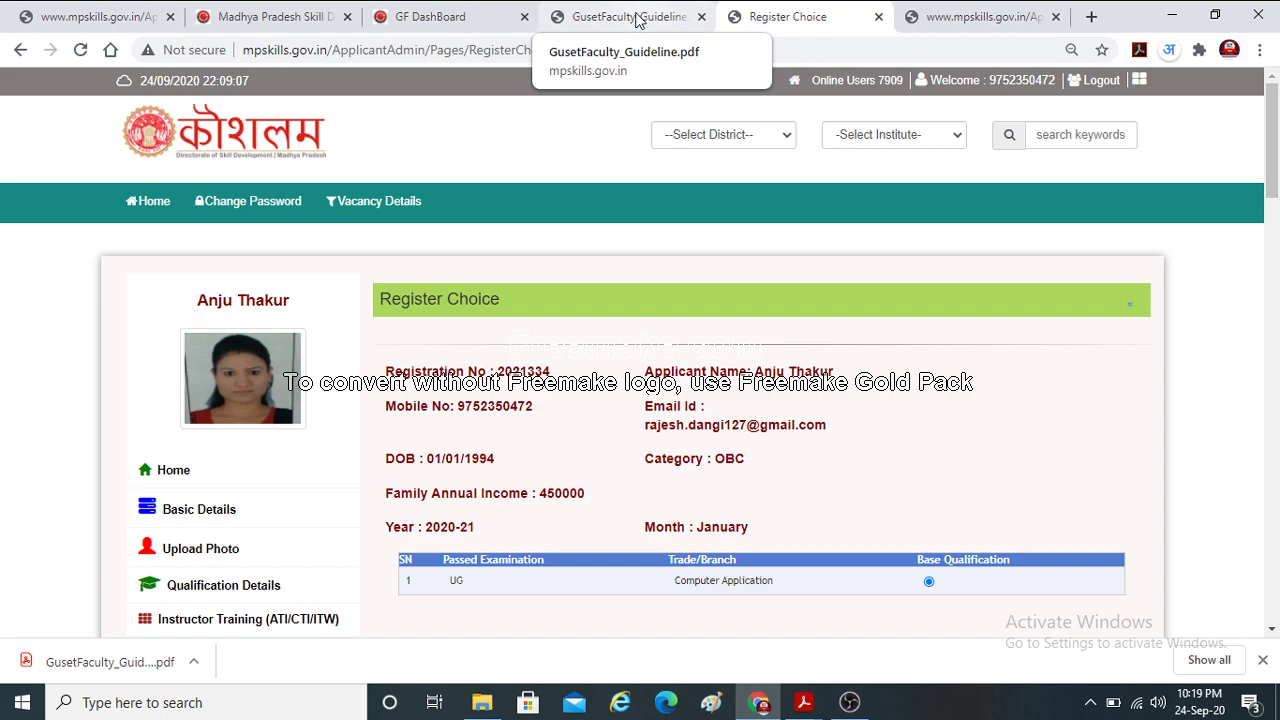
{"action": "left_click", "coordinate": [650, 17]}
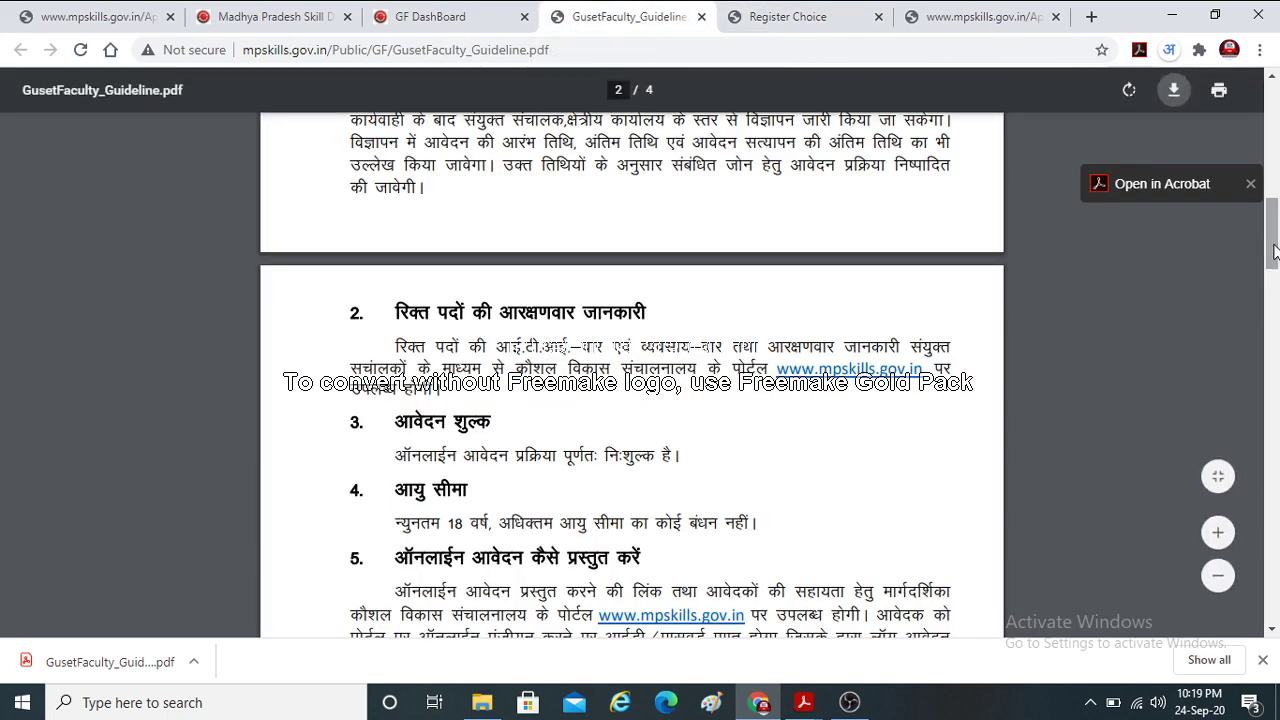
{"action": "left_click_drag", "start_coordinate": [1275, 240], "coordinate": [1275, 438]}
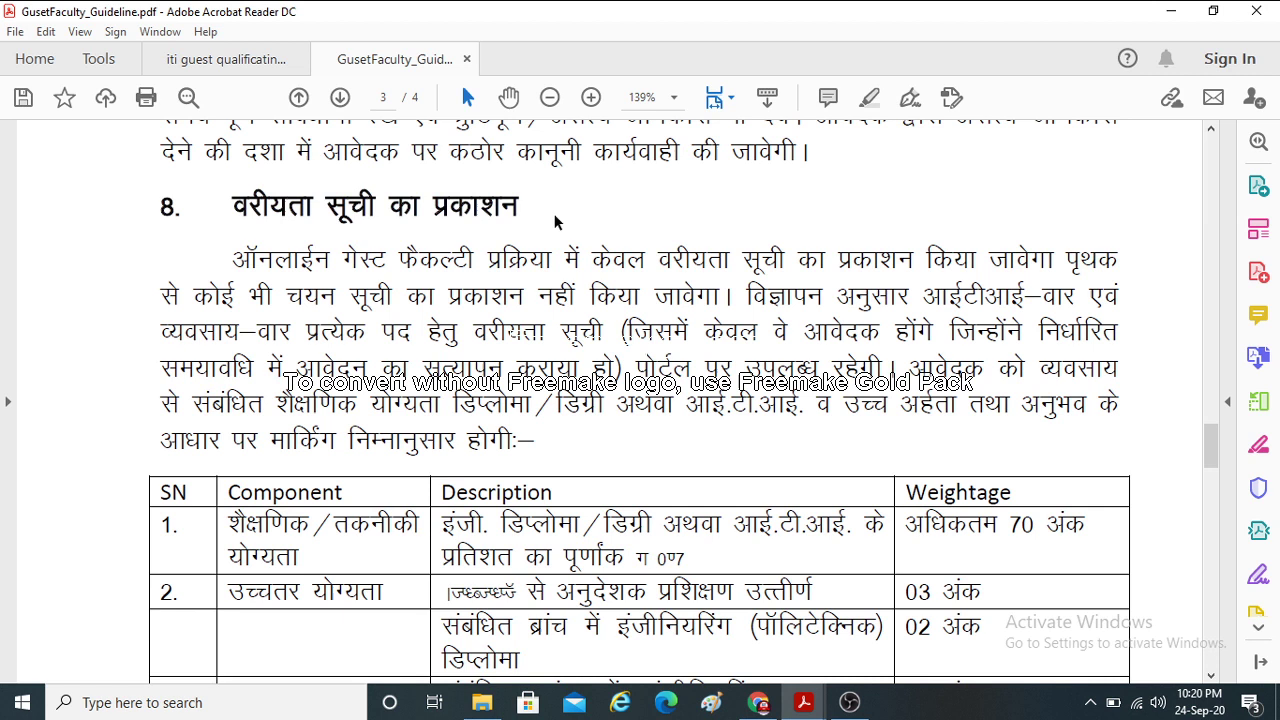
Step: Highlight the section 8 heading through "ऑनलाईन गेस्ट फैकल्टी प्रक्रिया में" and the passage from "आवेदन का सत्यापन" to "डिप्लोमा"
{"action": "left_click_drag", "start_coordinate": [248, 200], "coordinate": [580, 258]}
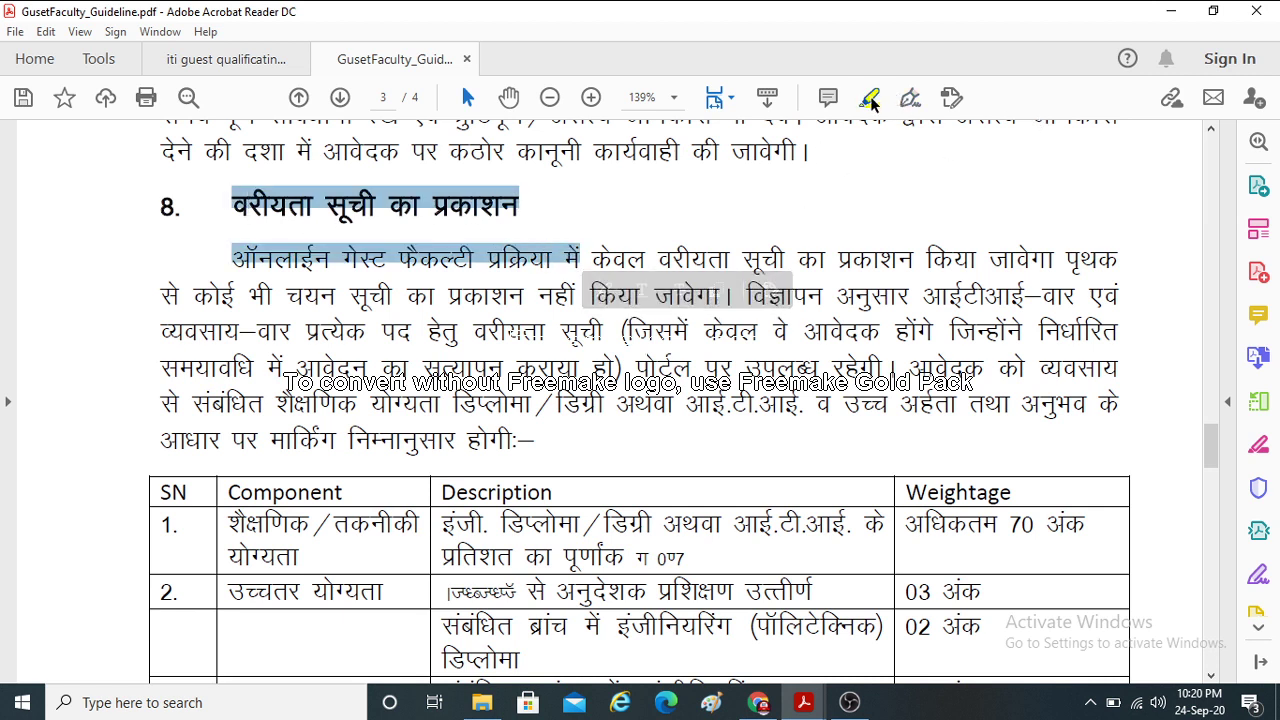
{"action": "left_click", "coordinate": [604, 290]}
{"action": "left_click_drag", "start_coordinate": [298, 363], "coordinate": [545, 398]}
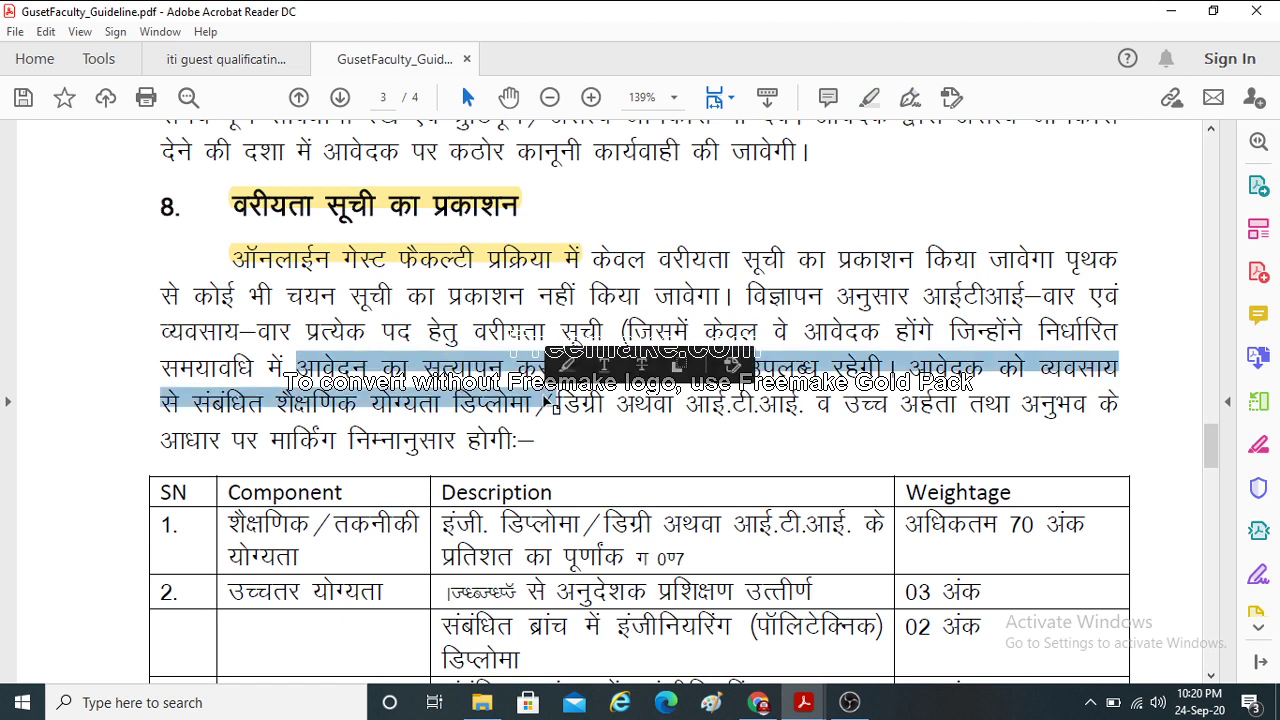
{"action": "left_click", "coordinate": [567, 362]}
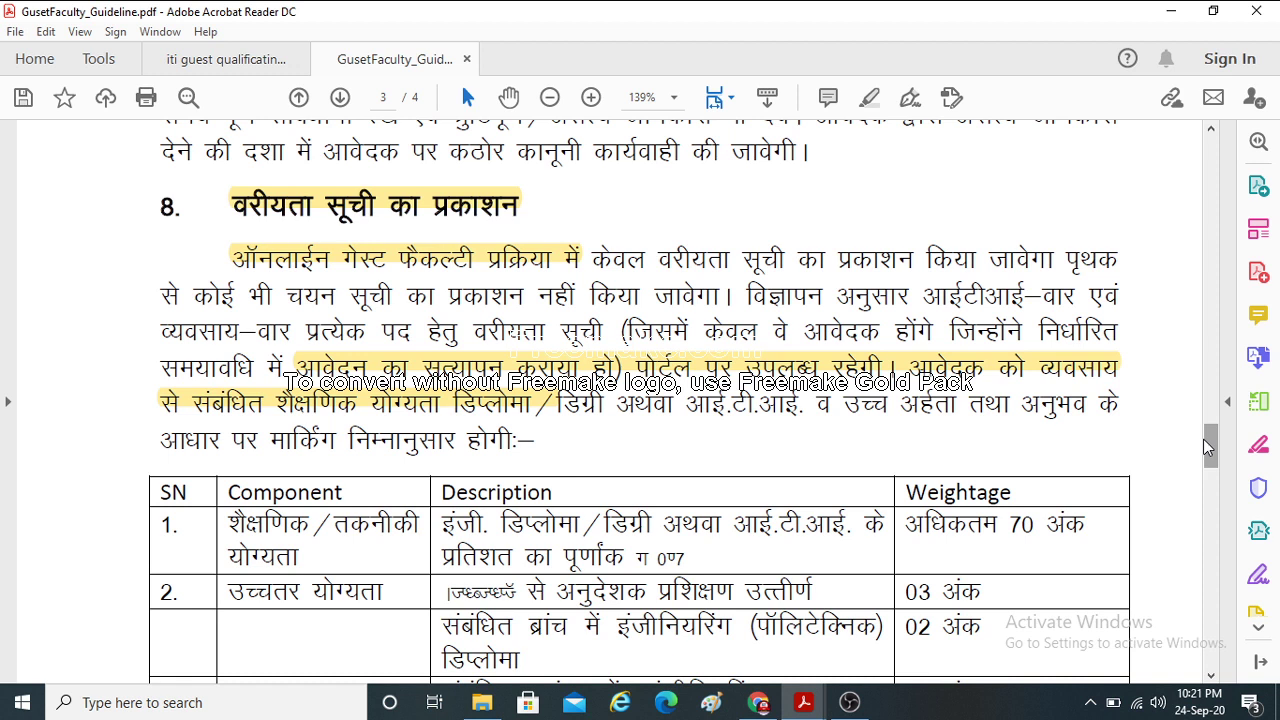
{"action": "scroll", "coordinate": [1208, 447], "scroll_direction": "up", "scroll_amount": 2}
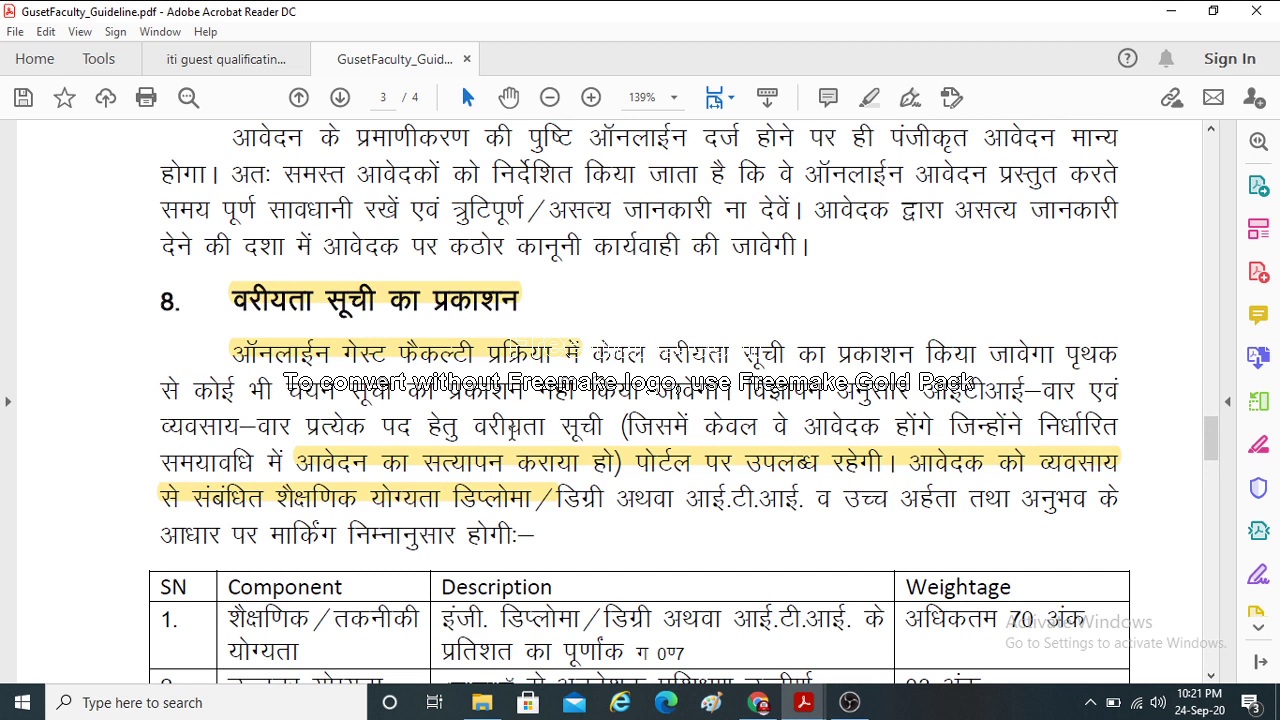